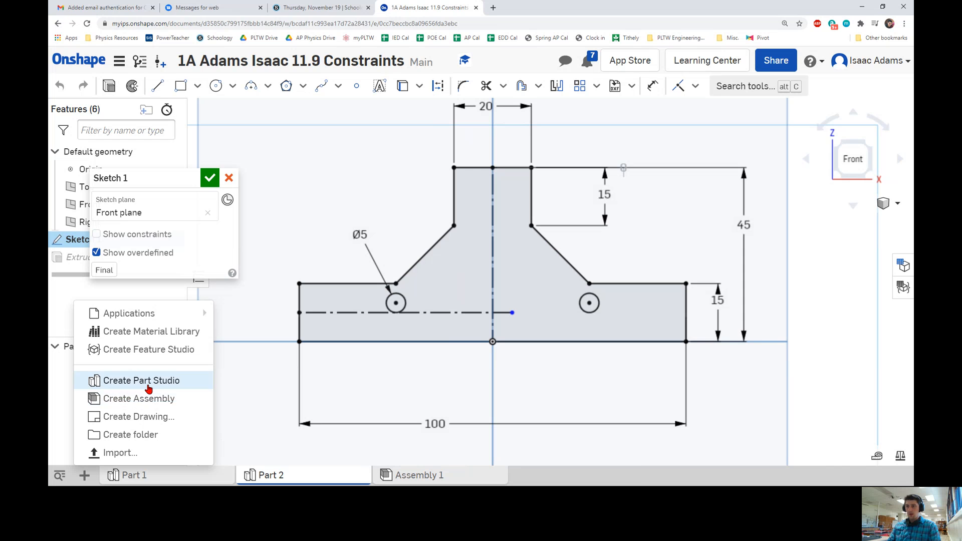
- Create a new Part Studio and start a sketch on its Front plane, viewed face-on
left_click(147, 385)
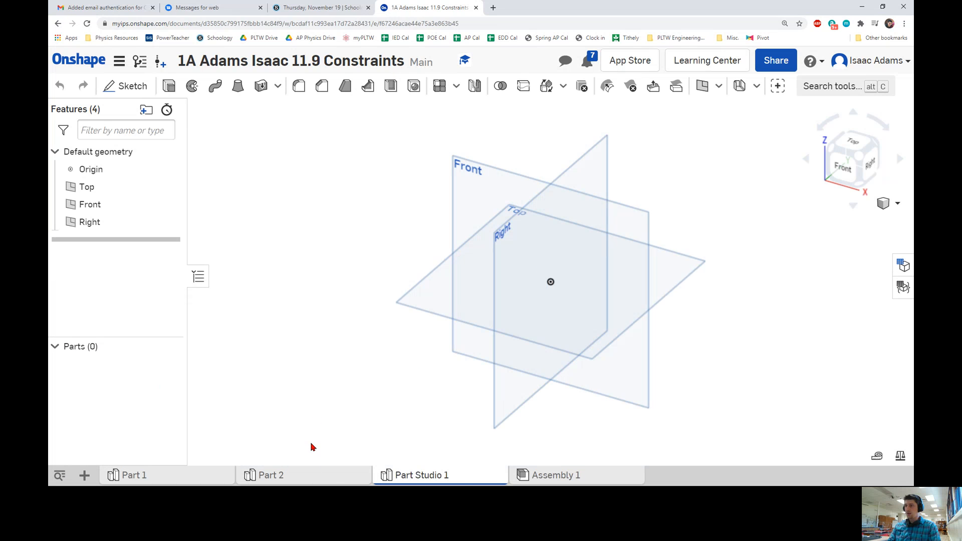
left_click(310, 474)
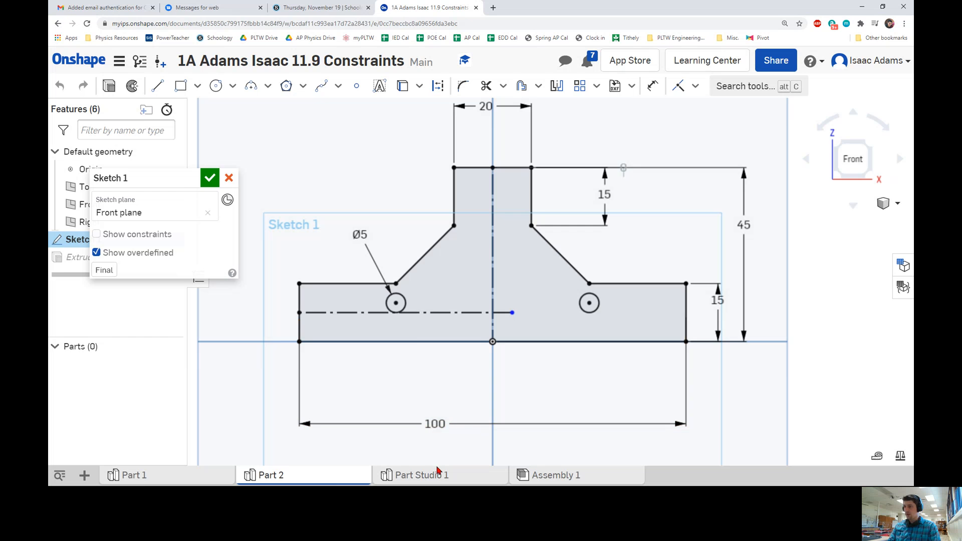
left_click(438, 468)
right_click(475, 178)
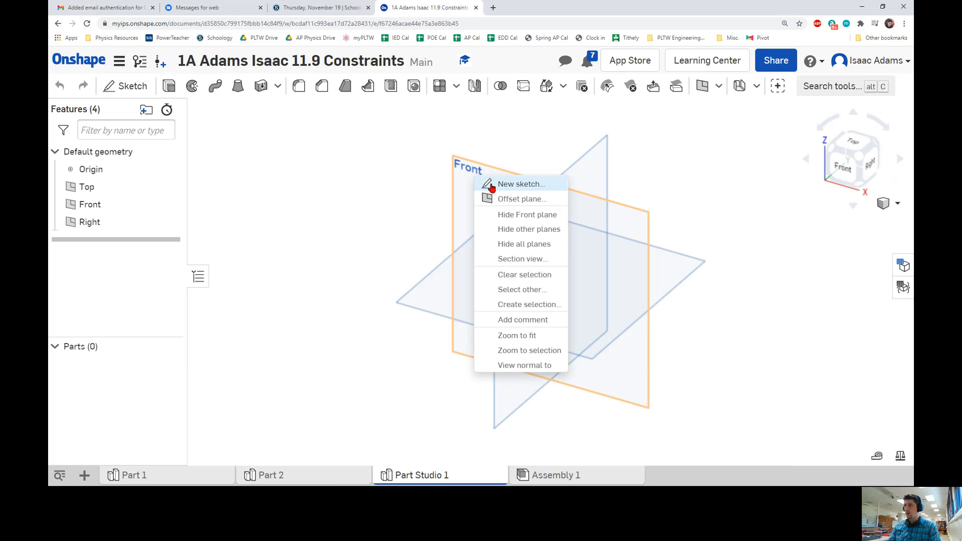
left_click(506, 186)
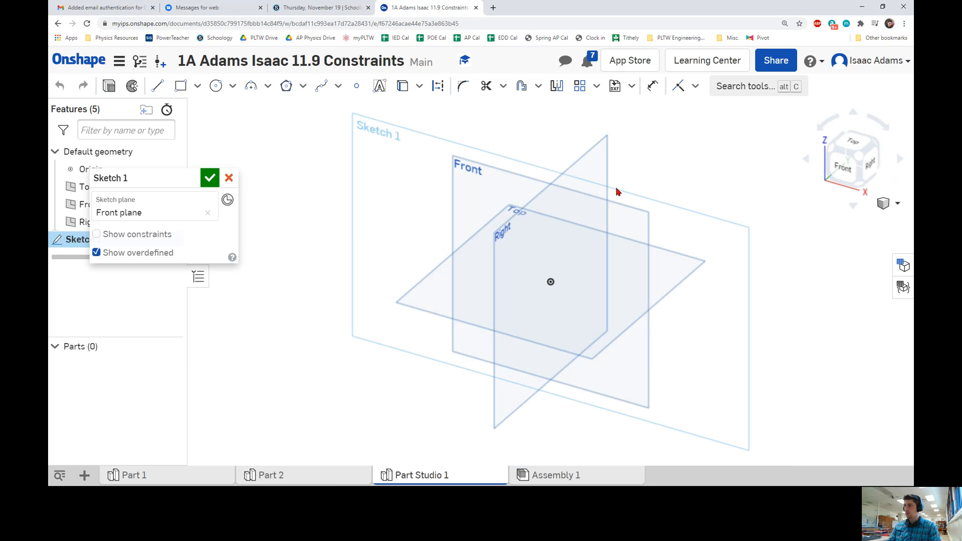
left_click(843, 170)
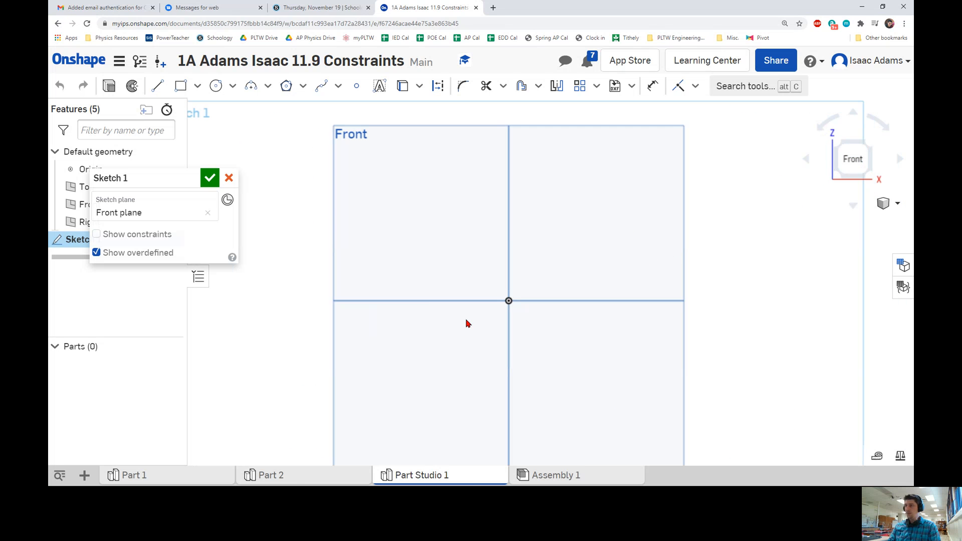
- Sketch a closed stepped half-profile with one slanted edge from the origin, about 64 mm wide and 64 mm tall, ending along the vertical axis
left_click(293, 477)
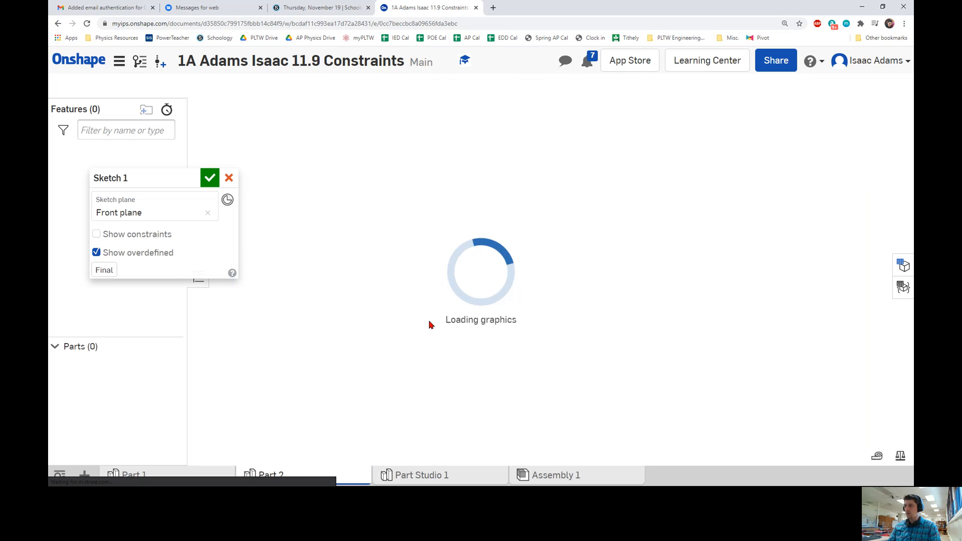
left_click(458, 480)
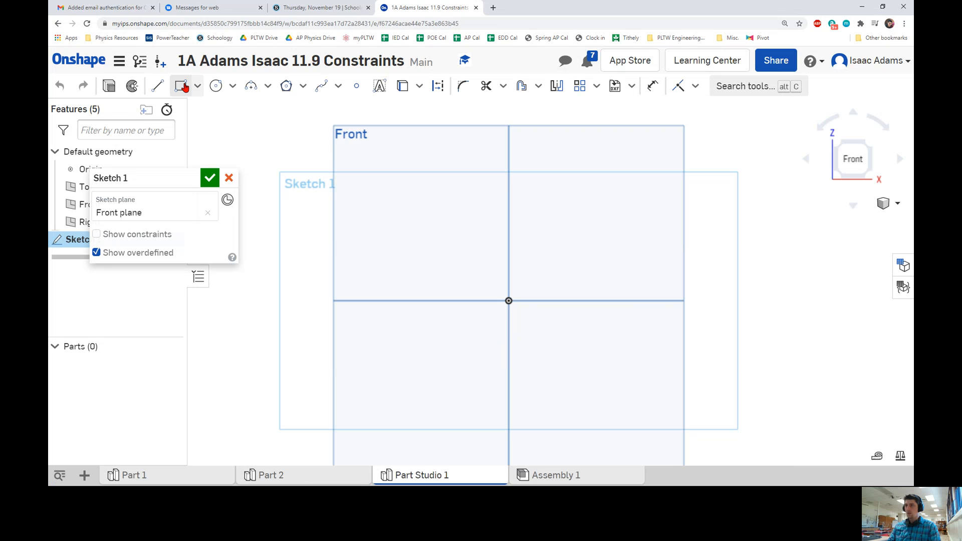
left_click(158, 86)
left_click(509, 301)
left_click(359, 303)
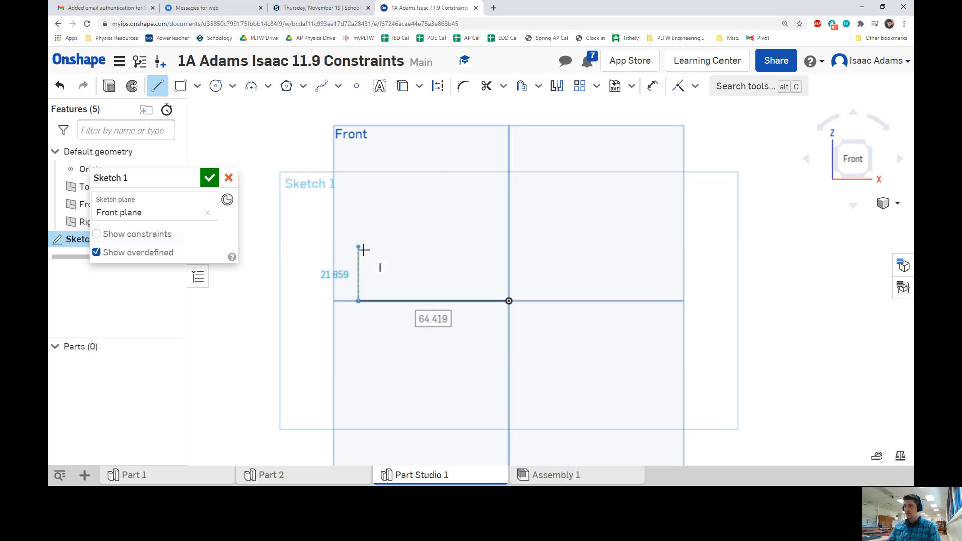
left_click(371, 251)
left_click(428, 247)
left_click(470, 209)
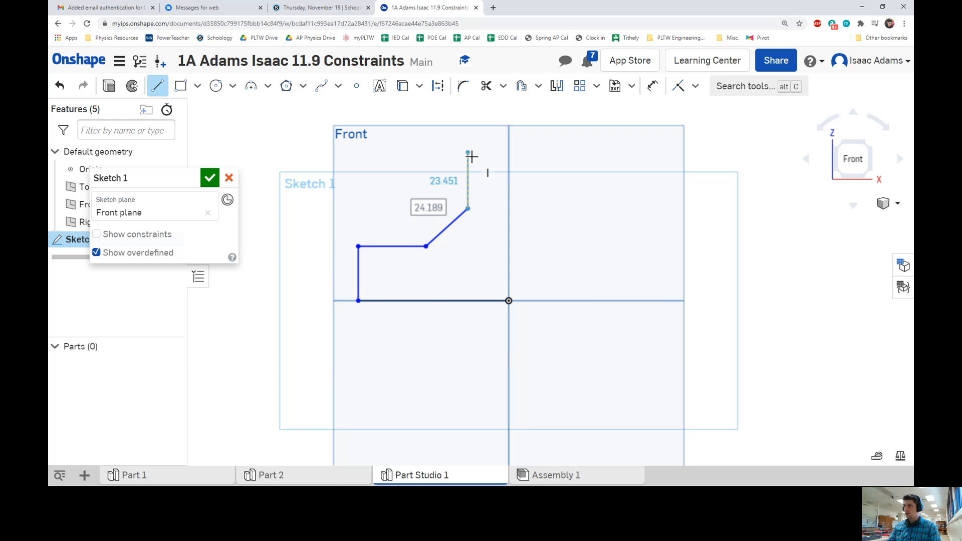
left_click(469, 153)
left_click(509, 153)
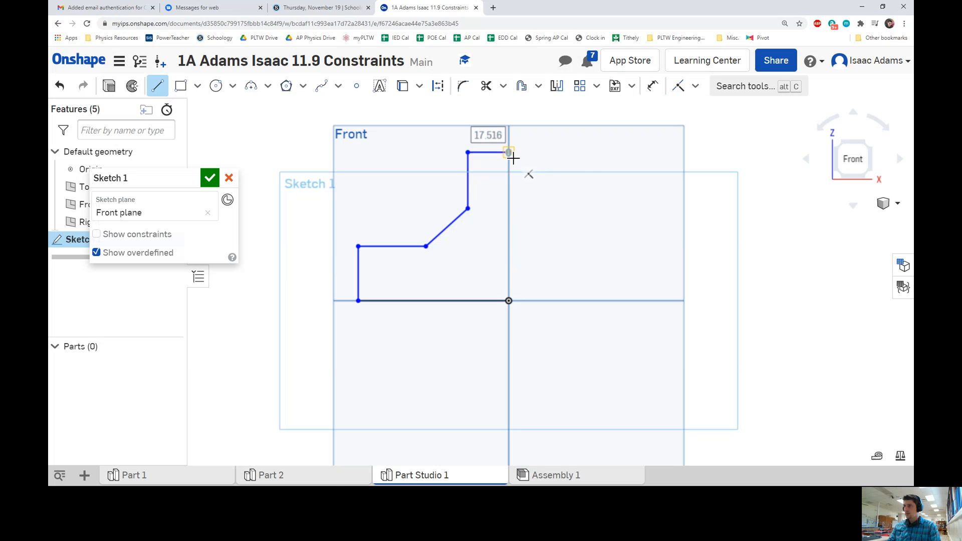
left_click(510, 302)
- Convert the profile's vertical line through the origin to construction geometry, using Part 2's sketch as reference
scroll(514, 309, "up", 2)
middle_click_drag(510, 250, 502, 359)
left_click(285, 475)
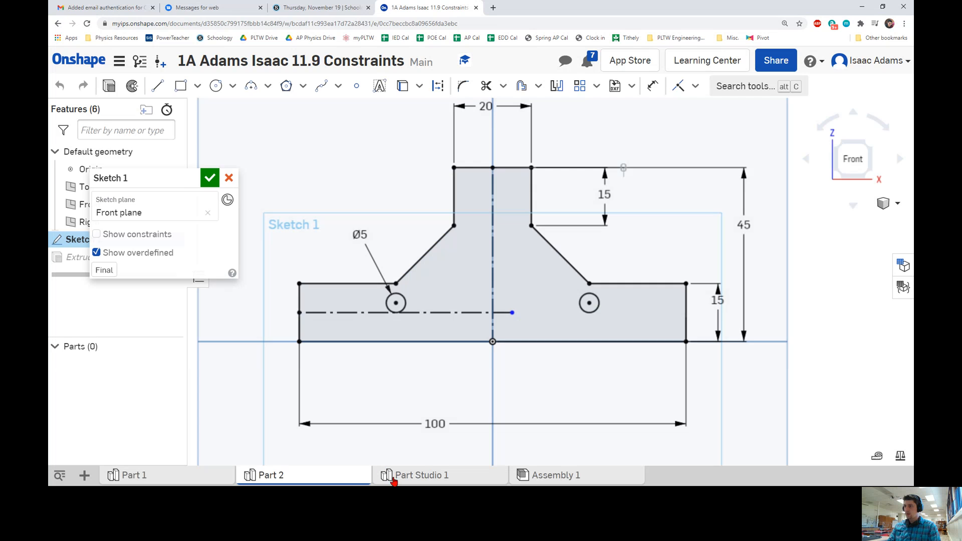
left_click(398, 476)
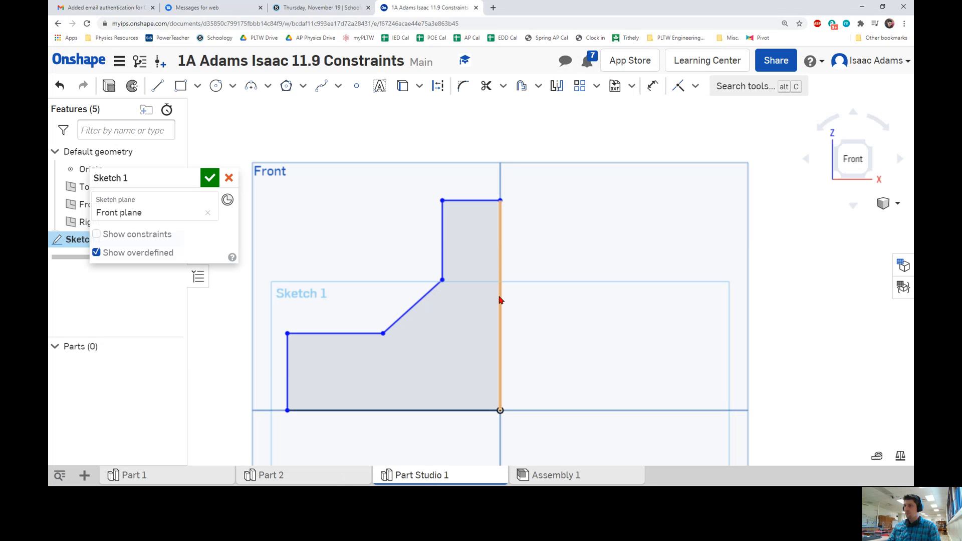
left_click(438, 87)
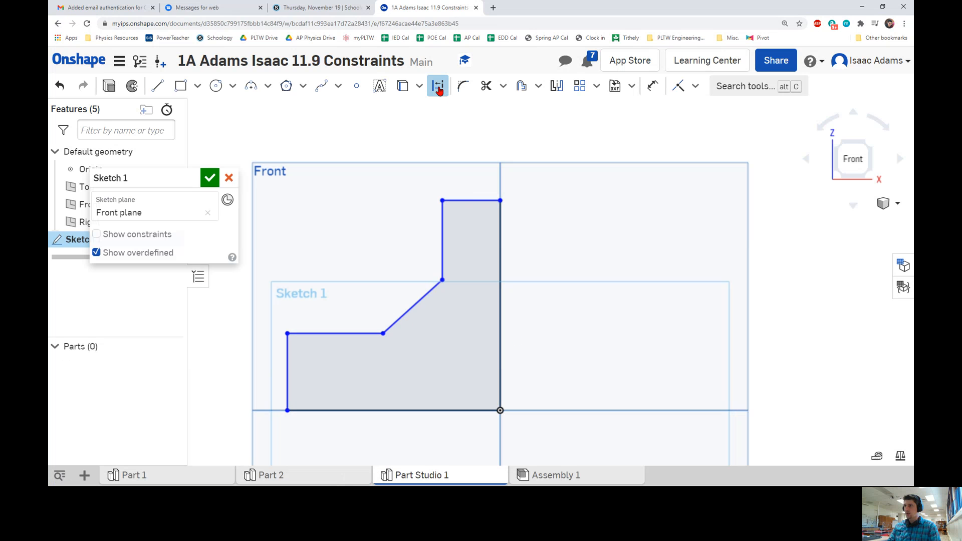
left_click(501, 269)
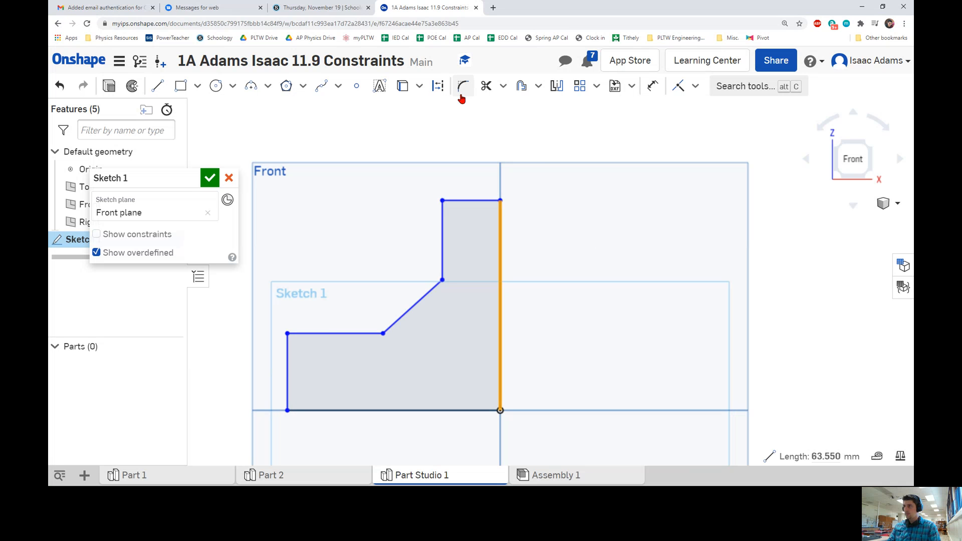
left_click(438, 86)
left_click(649, 284)
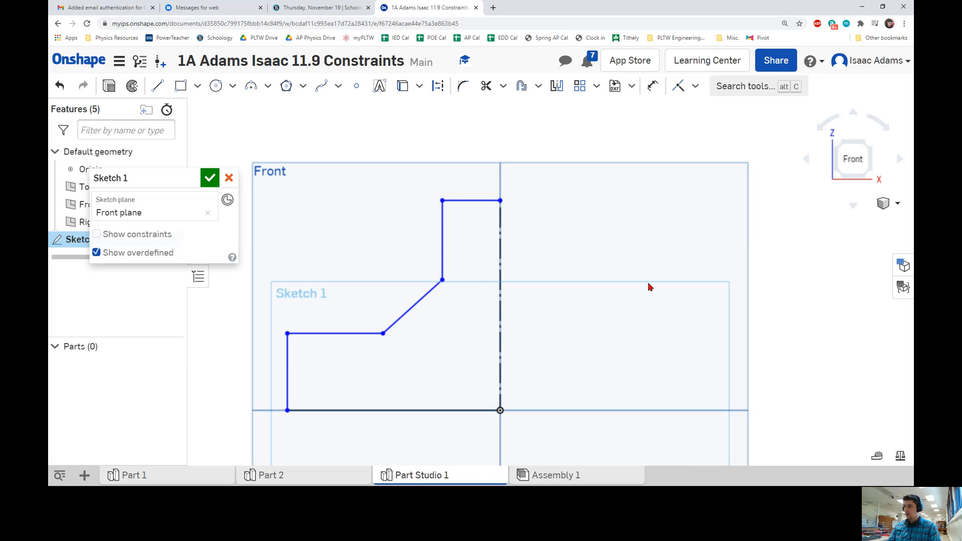
- Show the new sketch's constraints and examine Part 2's sketch for comparison, then return to the new Part Studio
scroll(604, 294, "up", 1)
scroll(604, 295, "down", 1)
middle_click_drag(573, 310, 606, 294)
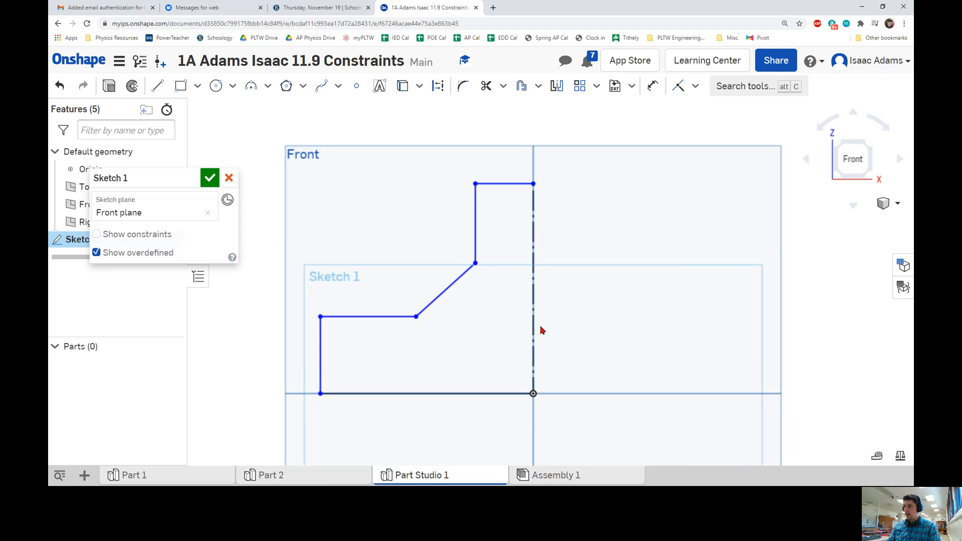
left_click(696, 86)
left_click(705, 221)
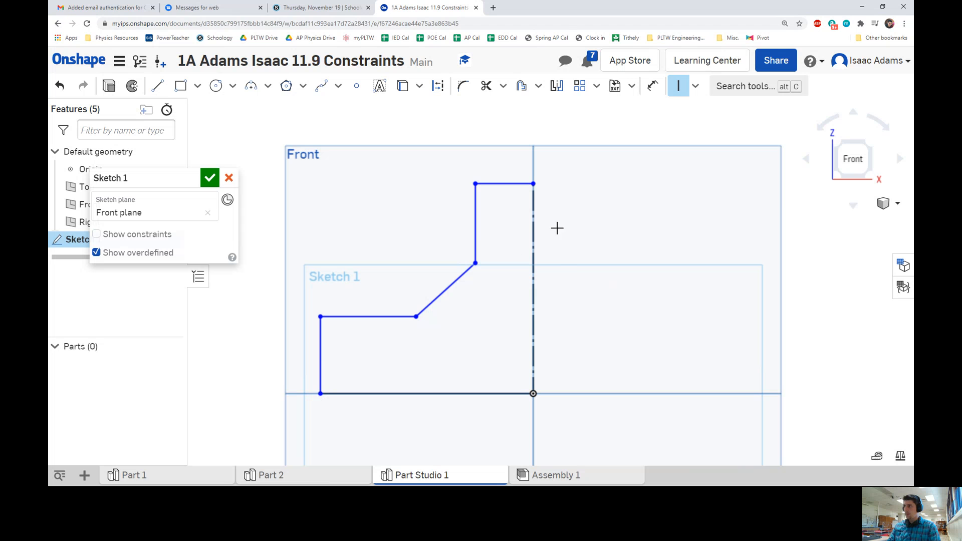
left_click(145, 235)
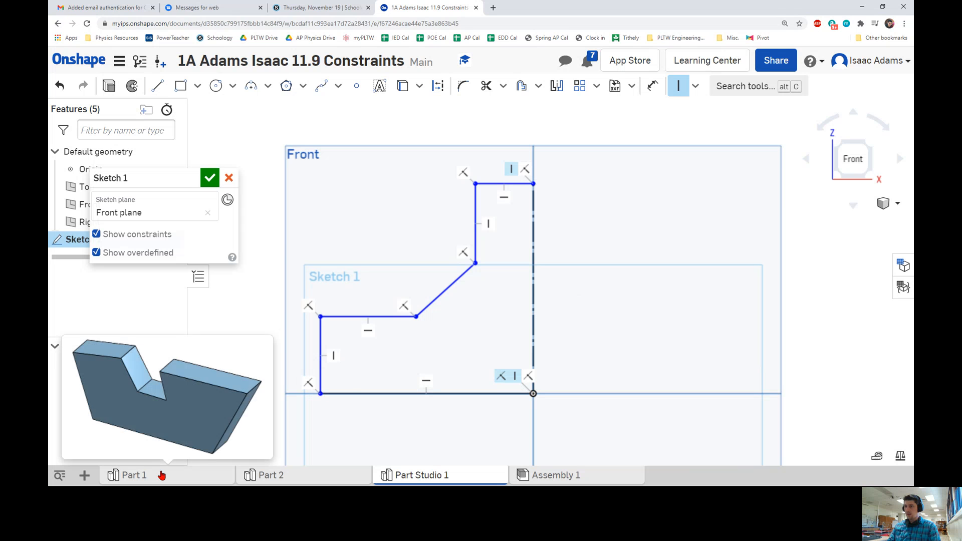
left_click(336, 476)
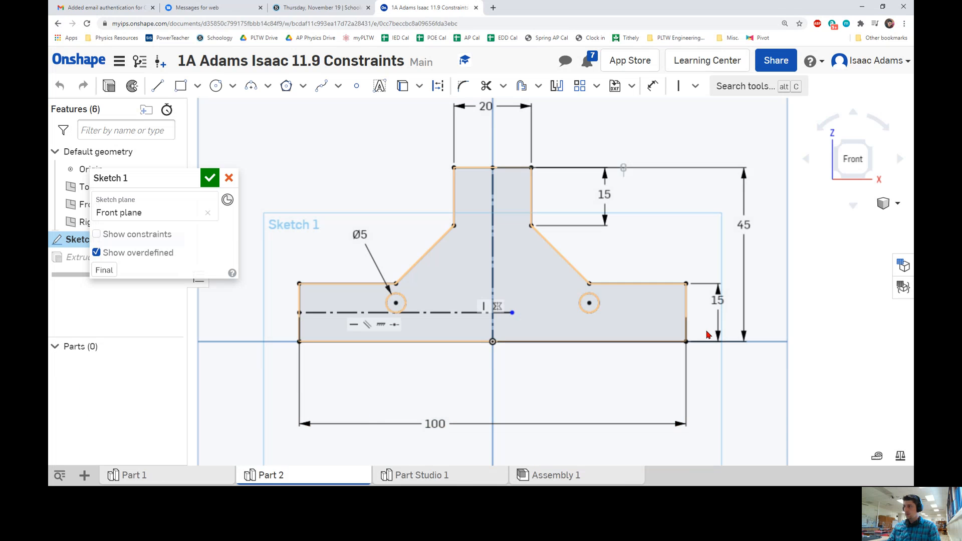
left_click(457, 477)
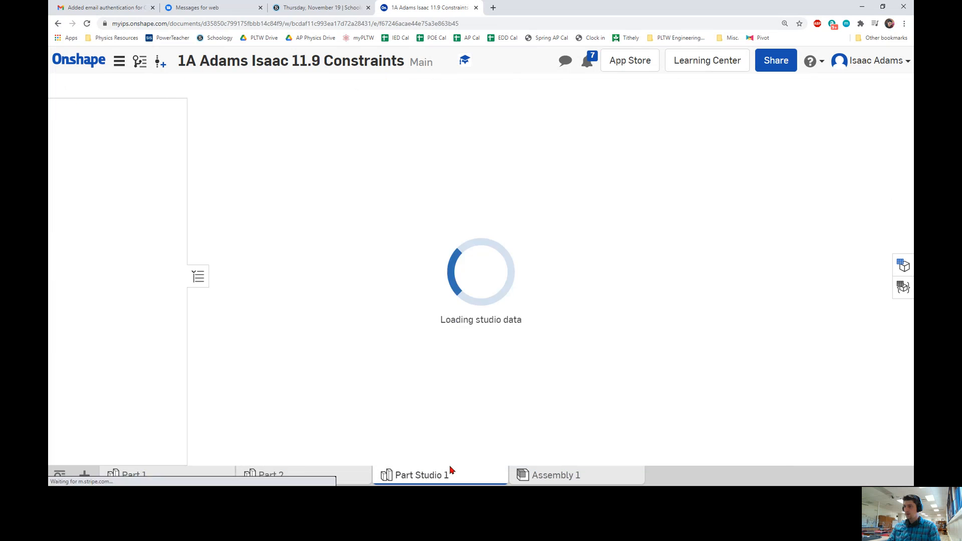
- Dimension the profile's lower vertical edge to 15 mm and its base line to 50 mm
left_click(320, 375)
left_click(267, 351)
type("15")
key("Return")
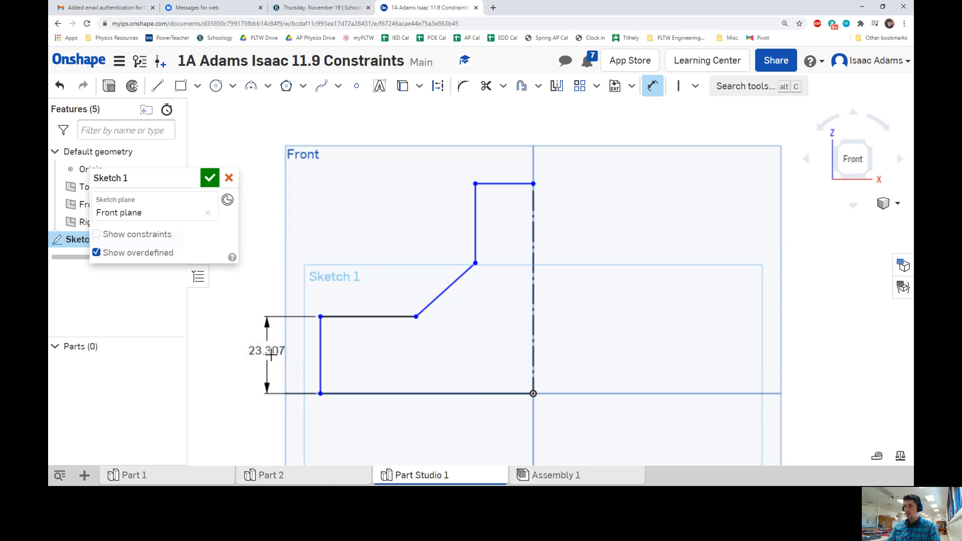
left_click(429, 394)
left_click(434, 431)
type("50")
key("Return")
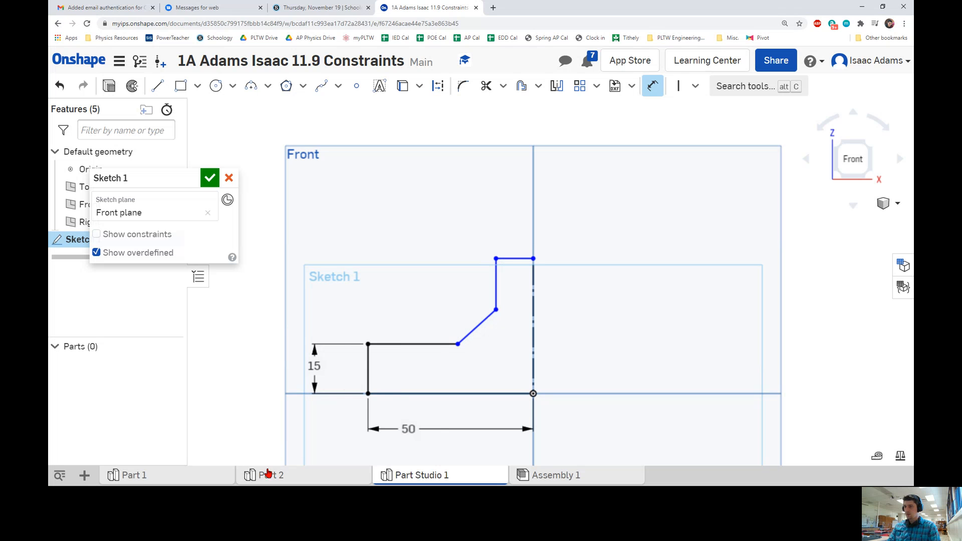
- Check Part 2's dimensions, and dimension the half-profile's top edge to 10 mm and its upper vertical edge to 15 mm
left_click(289, 476)
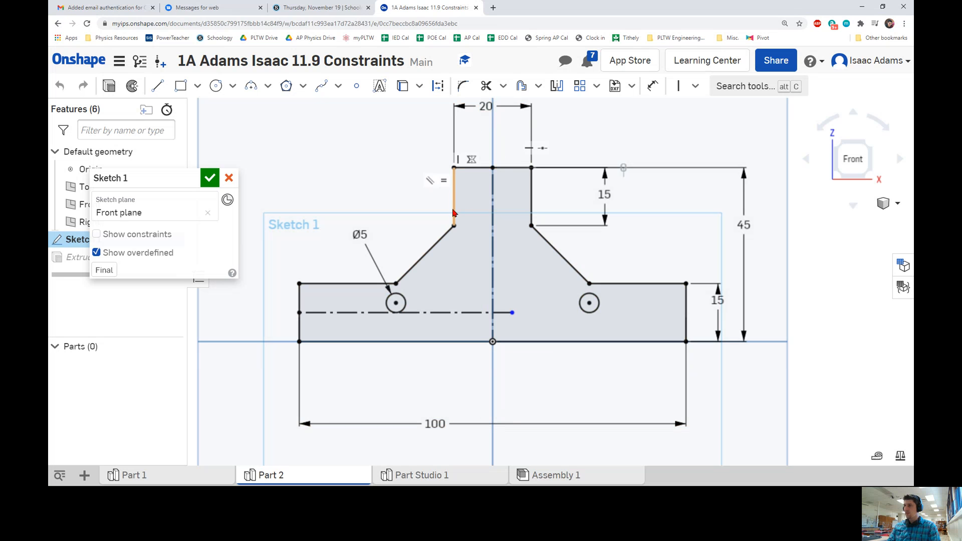
left_click(463, 474)
left_click(518, 258)
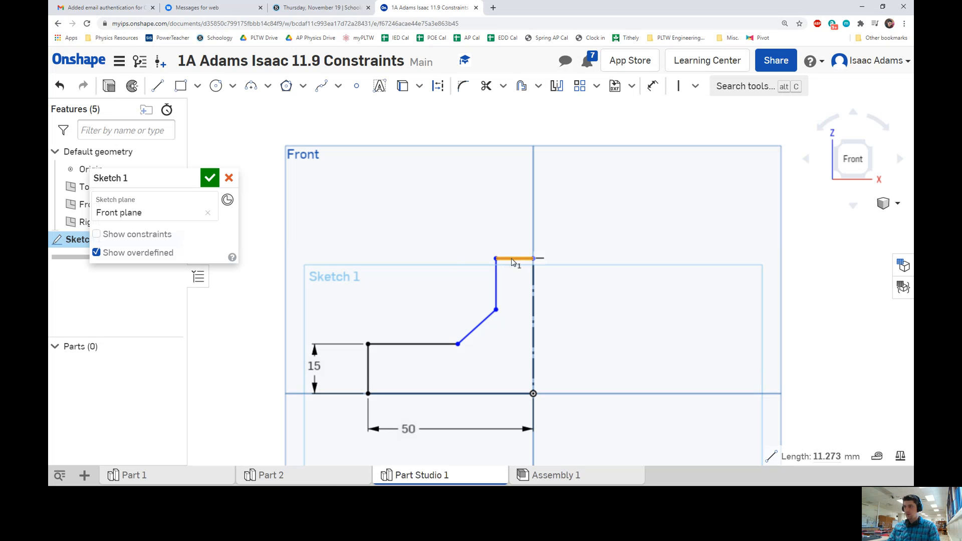
key("d")
left_click(536, 211)
type("10")
key("Return")
left_click(502, 291)
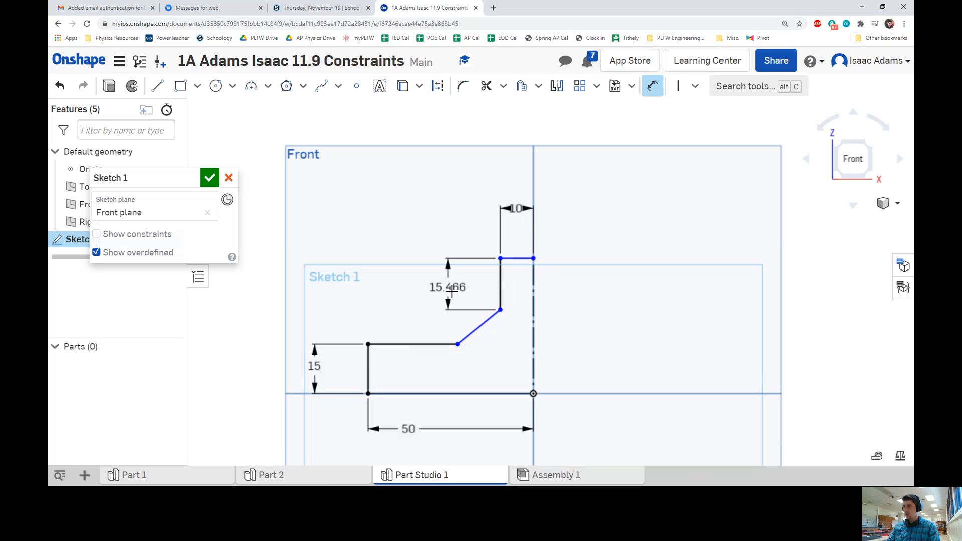
left_click(447, 289)
type("15")
key("Return")
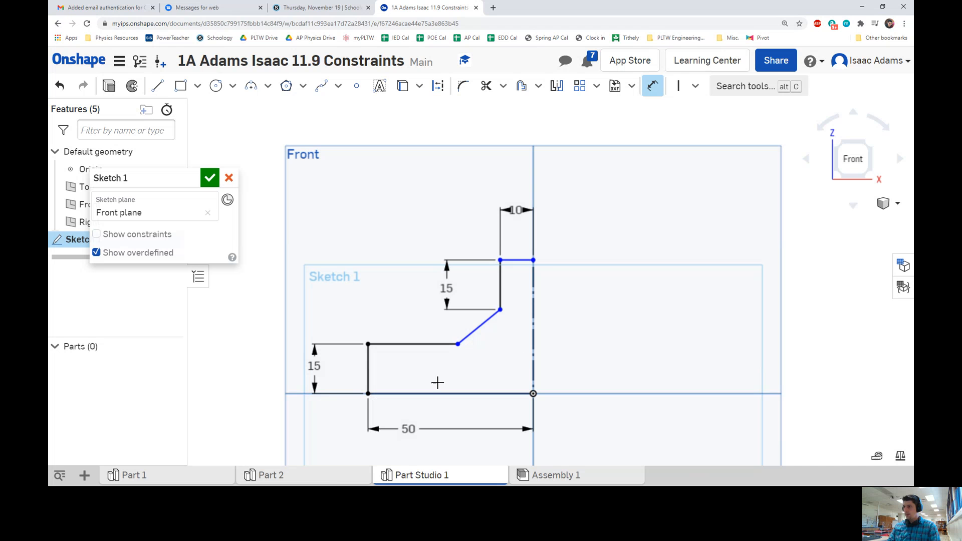
- Dimension the overall height from the base's outer corner to the top edge's outer corner as 45 mm
left_click(354, 475)
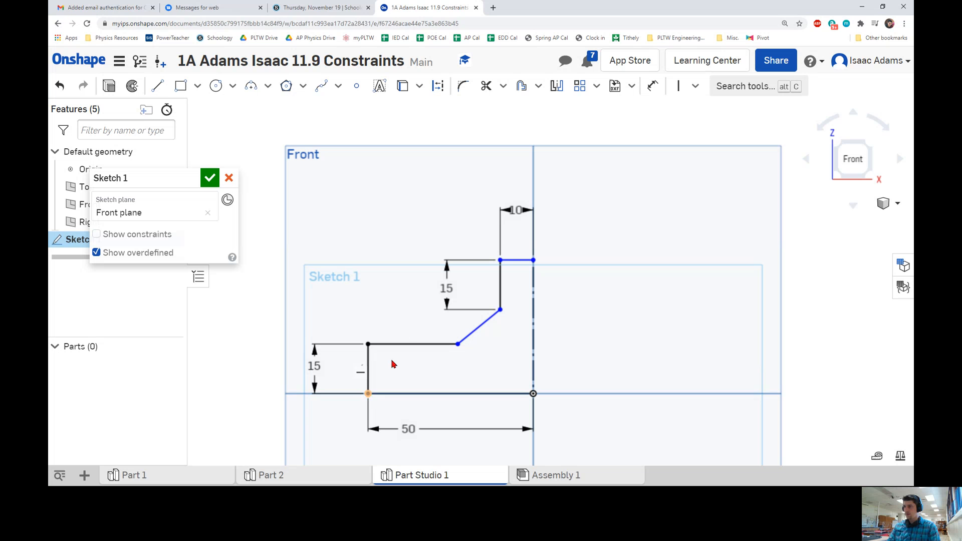
left_click(501, 260)
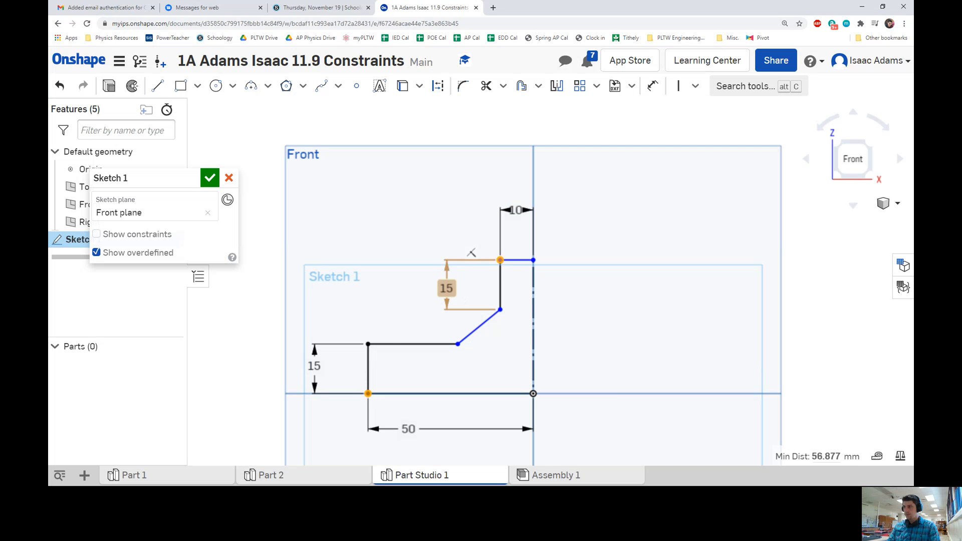
key("d")
left_click(368, 393)
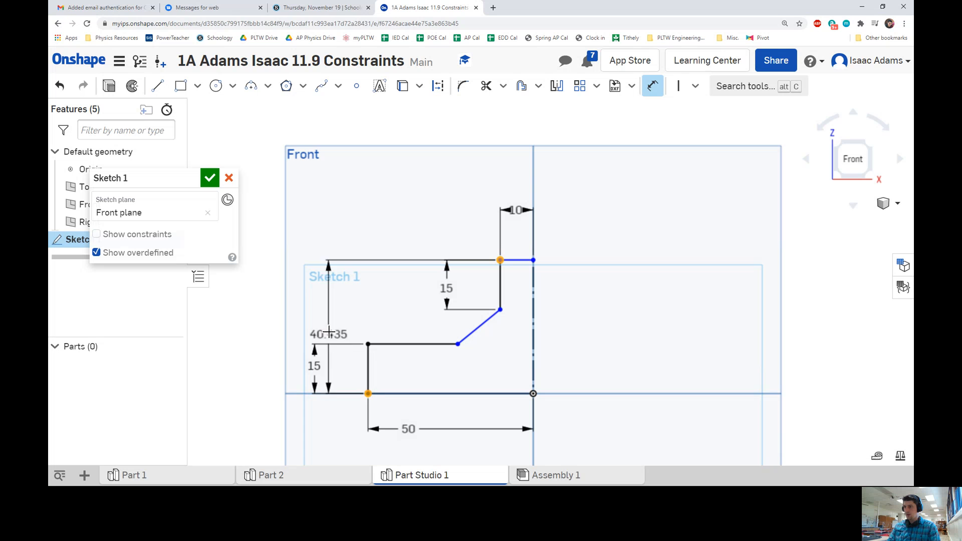
left_click(281, 297)
type("45")
key("Return")
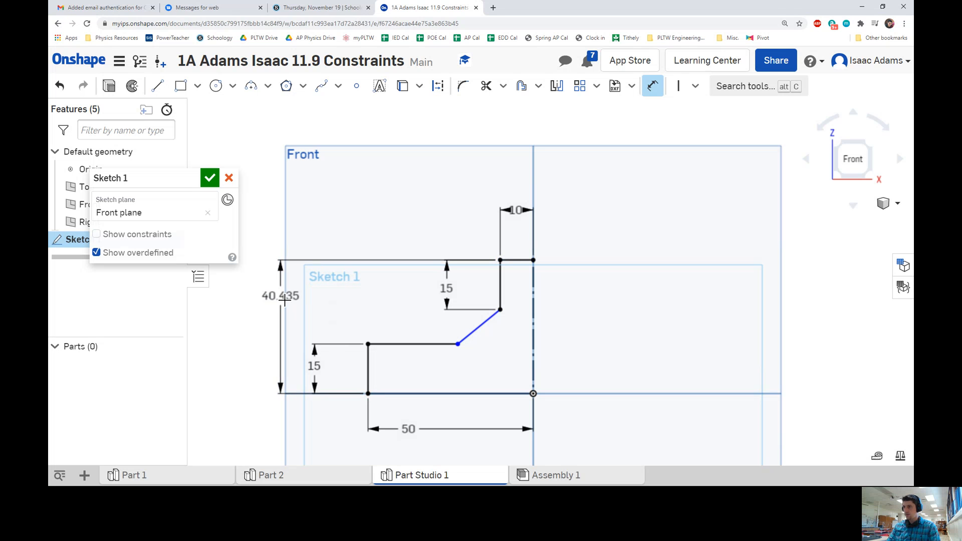
- Show the sketch constraints in Part 2 and examine how its slanted edges and circles are constrained
scroll(551, 299, "up", 2)
scroll(448, 284, "down", 1)
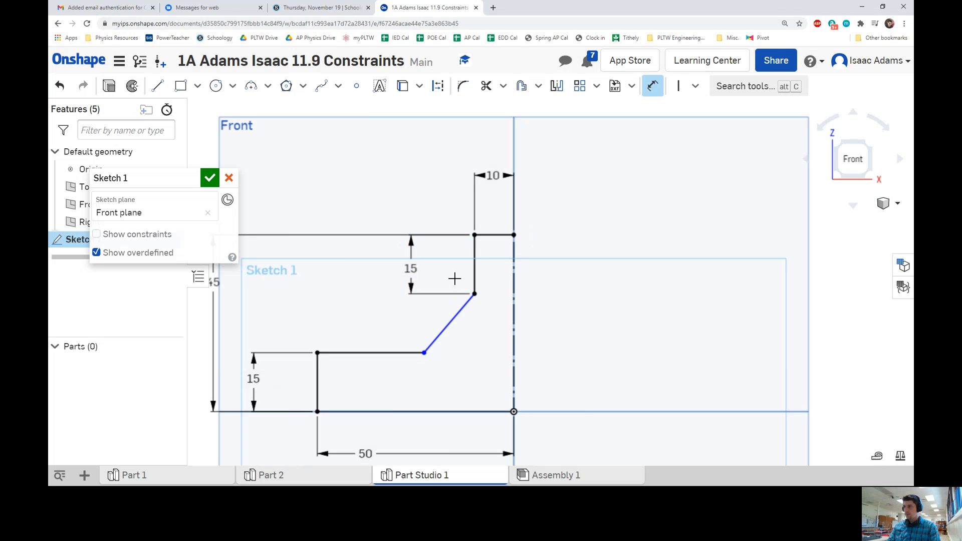
middle_click_drag(413, 408, 519, 402)
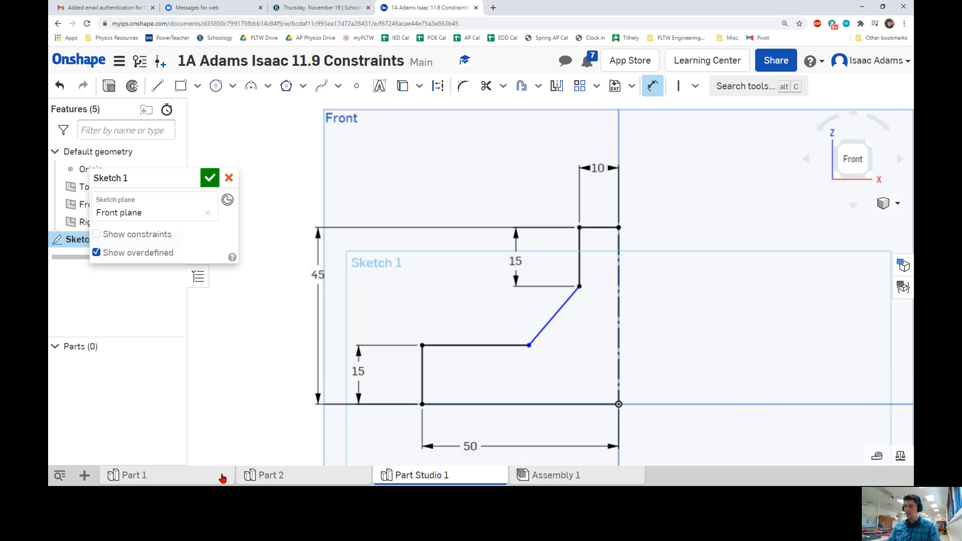
left_click(270, 475)
key("shift+c")
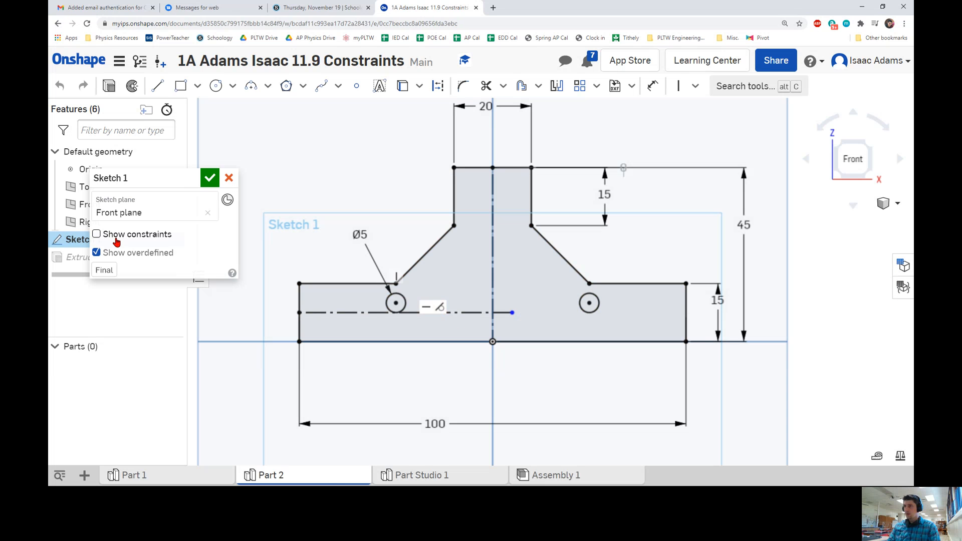
scroll(471, 258, "up", 2)
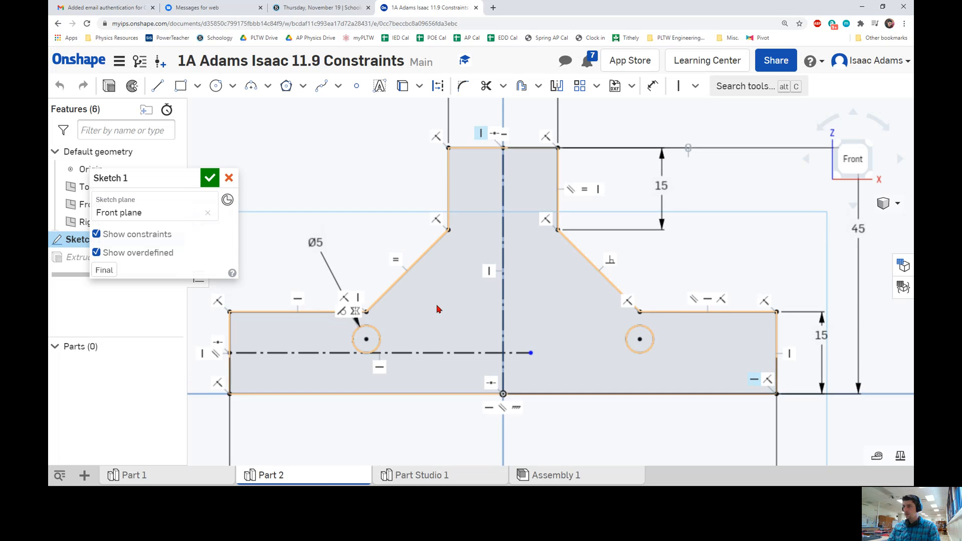
scroll(401, 293, "up", 1)
scroll(418, 284, "down", 1)
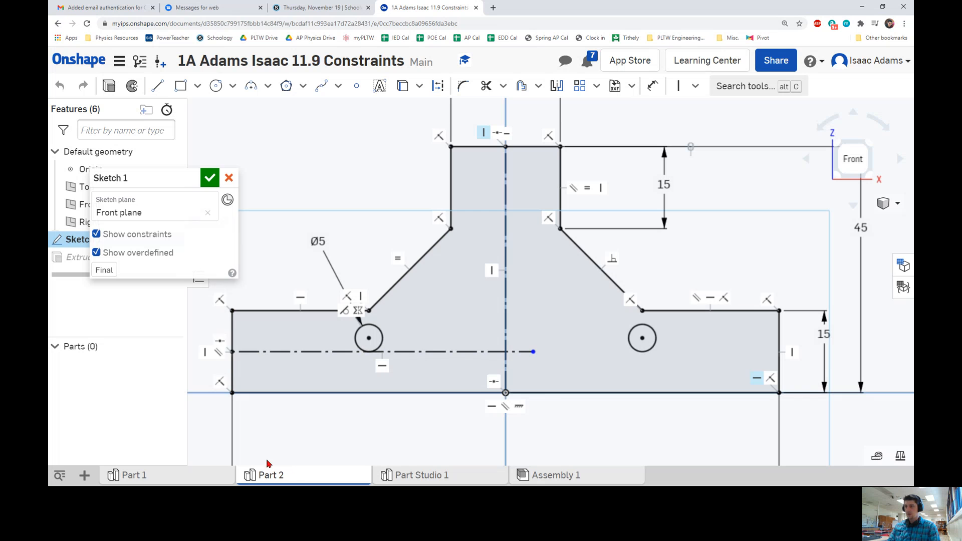
- Sketch a circle below the slanted edge's lower end in Part Studio 1 and dimension its diameter to 5 mm
left_click(436, 474)
scroll(493, 344, "up", 1)
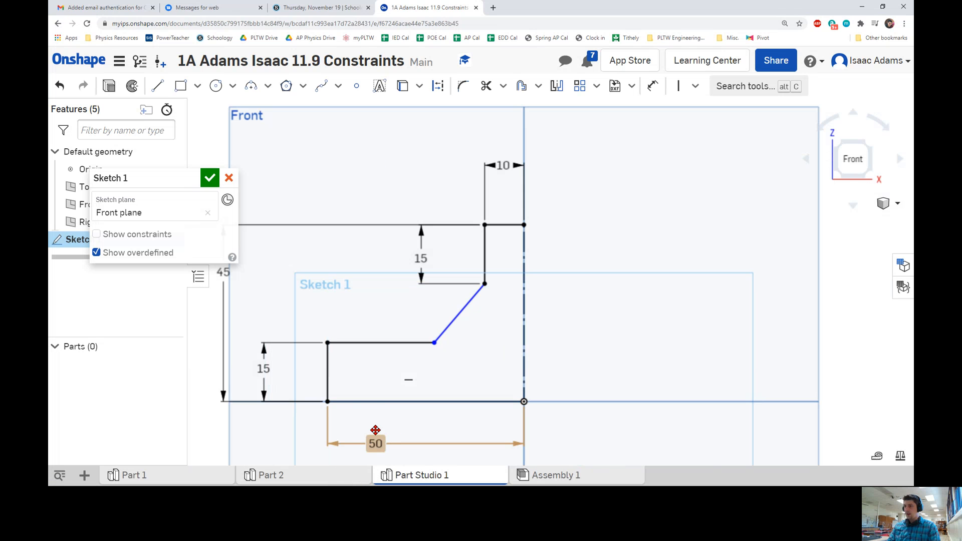
left_click(216, 86)
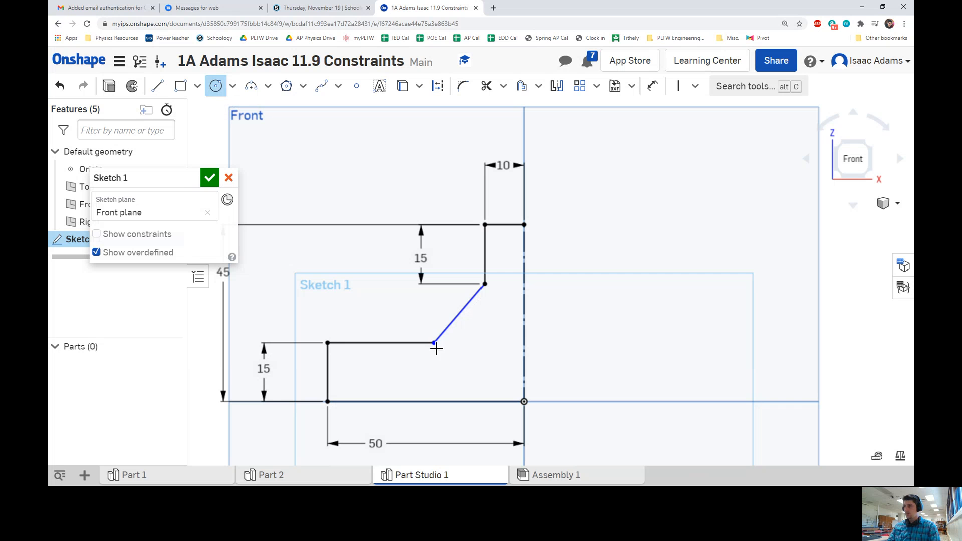
left_click(434, 374)
left_click(447, 370)
key("d")
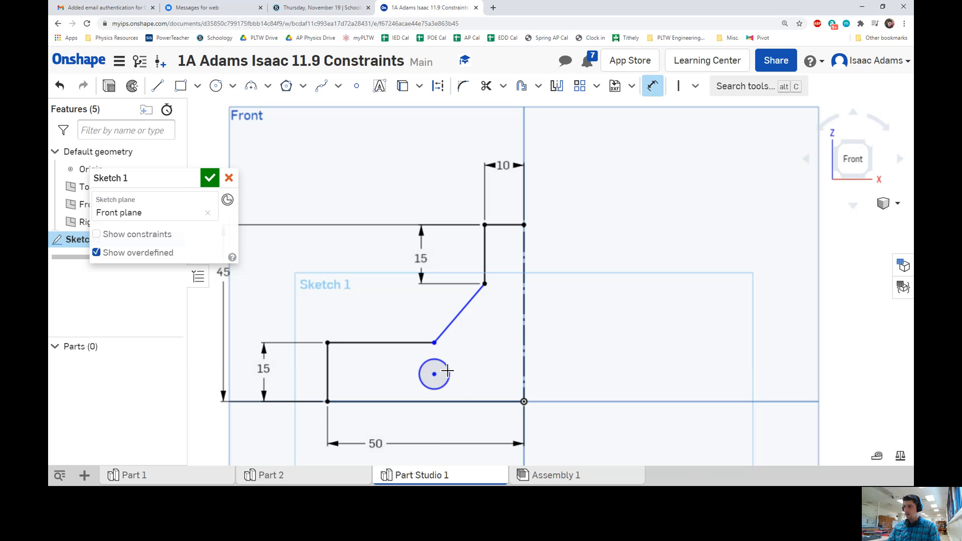
left_click(447, 368)
left_click(478, 349)
type("5")
key("Return")
middle_click_drag(460, 359, 457, 348)
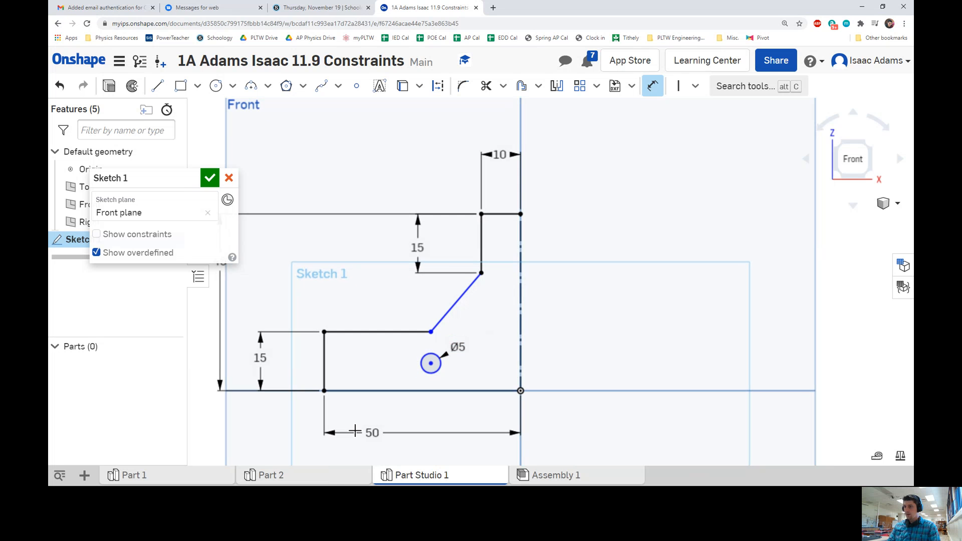
- Check Part 2's circle placement, and constrain the new circle's centre vertically in line with the slanted edge's lower endpoint
left_click(332, 475)
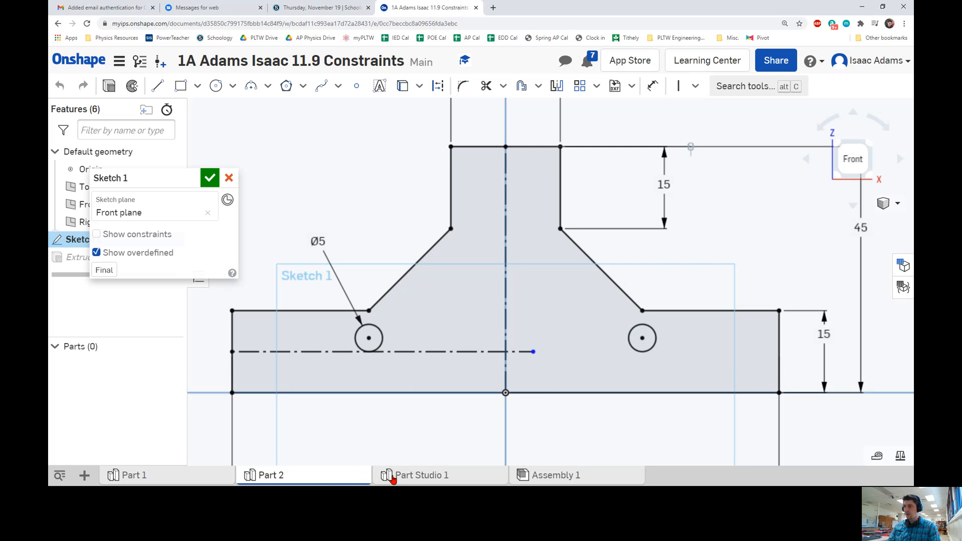
left_click(385, 474)
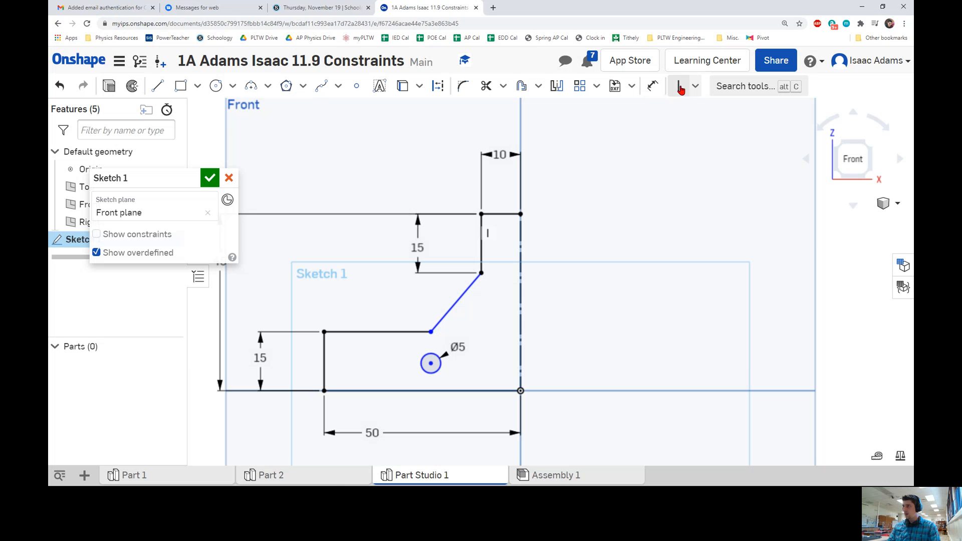
left_click(679, 86)
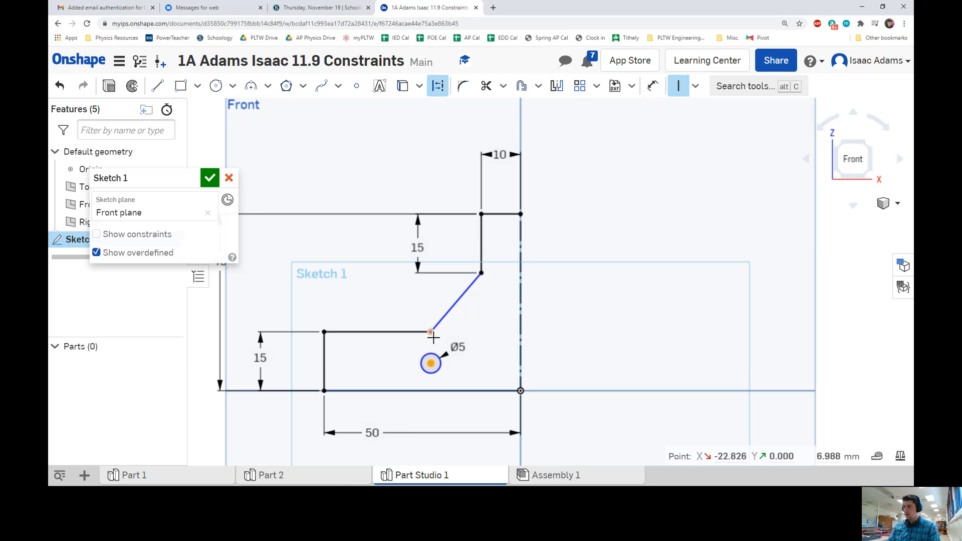
scroll(451, 355, "up", 3)
middle_click_drag(451, 355, 501, 328)
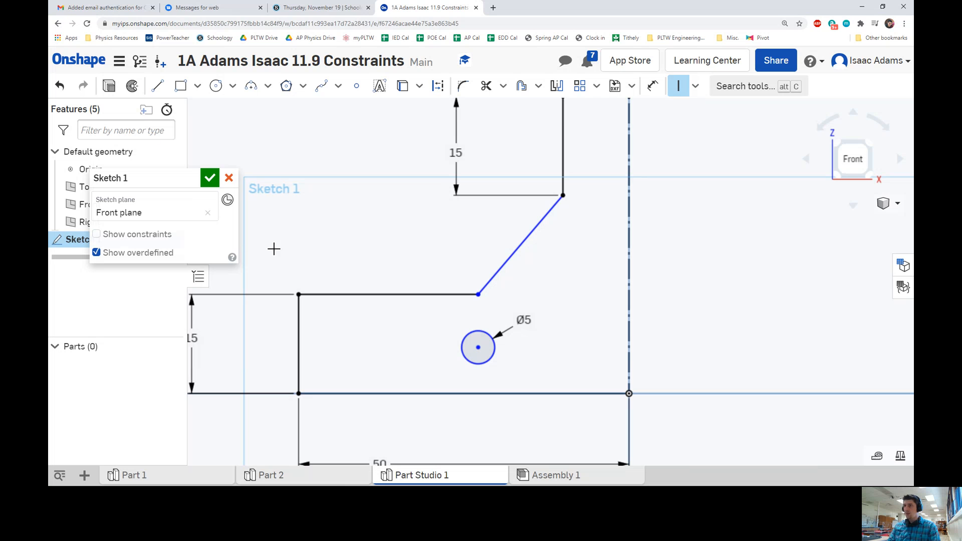
- Draw a horizontal construction line about 53.7 mm long from the lower vertical edge's midpoint to just past the centerline
left_click(157, 89)
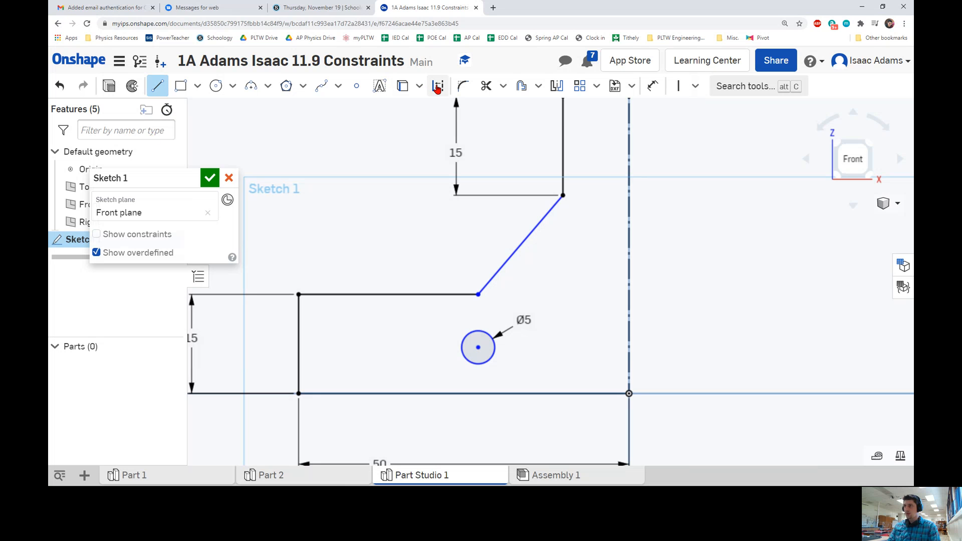
left_click(299, 344)
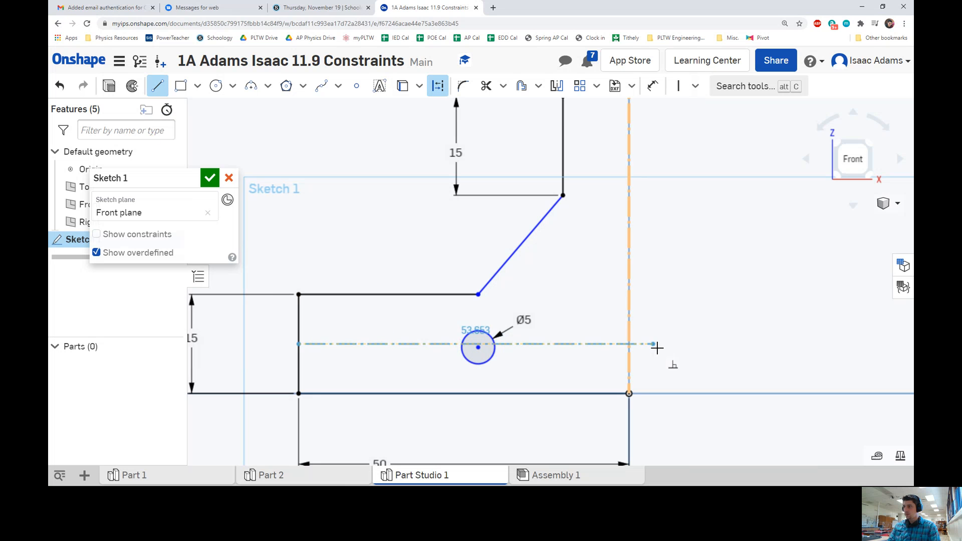
left_click(655, 345)
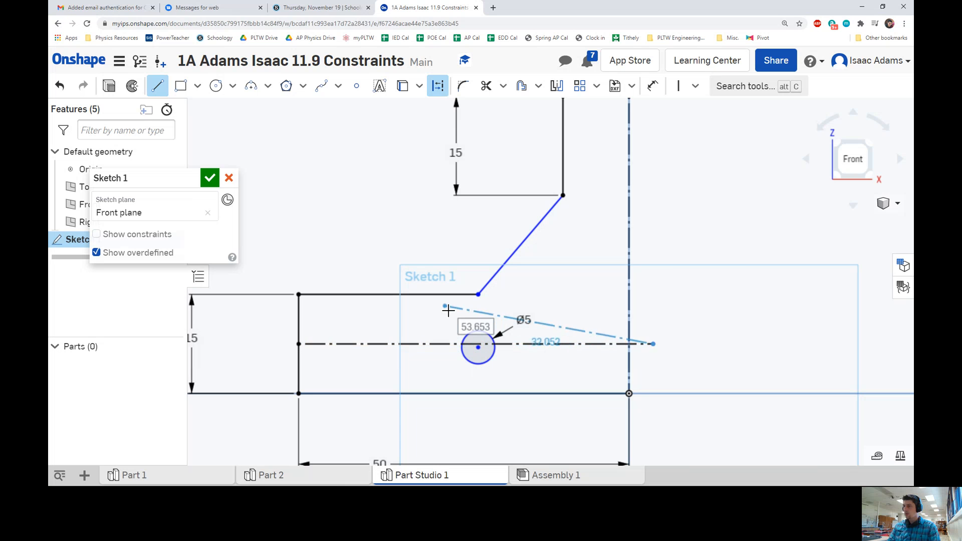
right_click(631, 284)
left_click(637, 282)
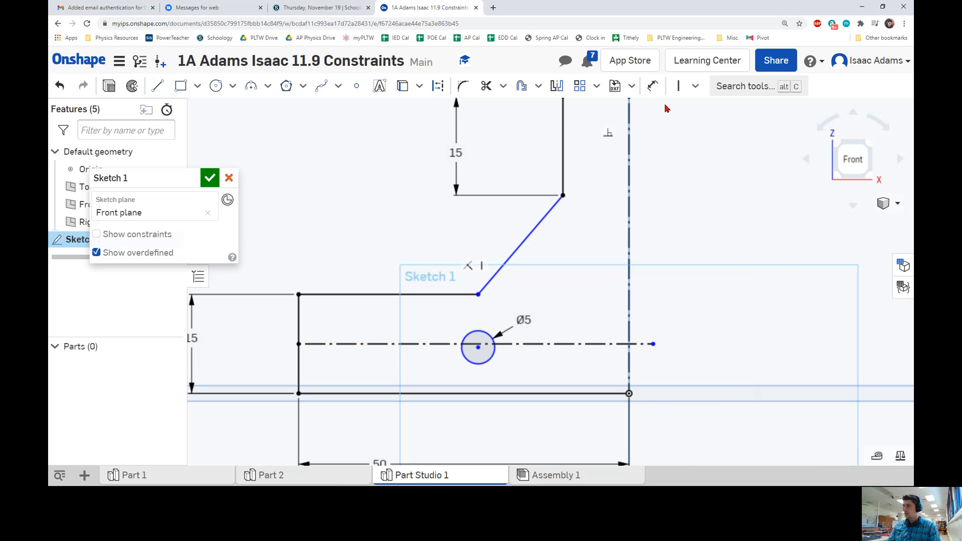
- Try to make the circle tangent to the horizontal construction line from its current position, and undo the attempt
left_click(696, 86)
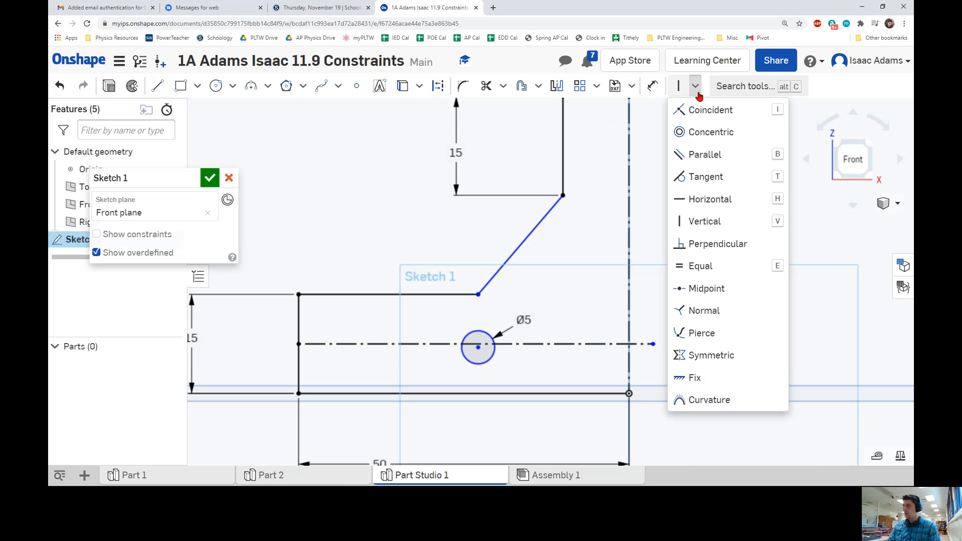
left_click(700, 178)
left_click(494, 339)
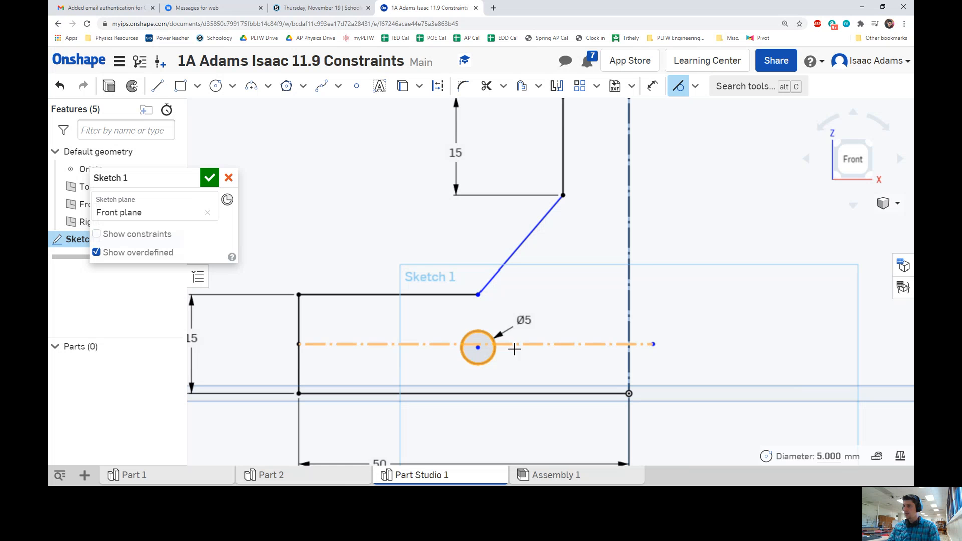
left_click(514, 344)
key("Escape")
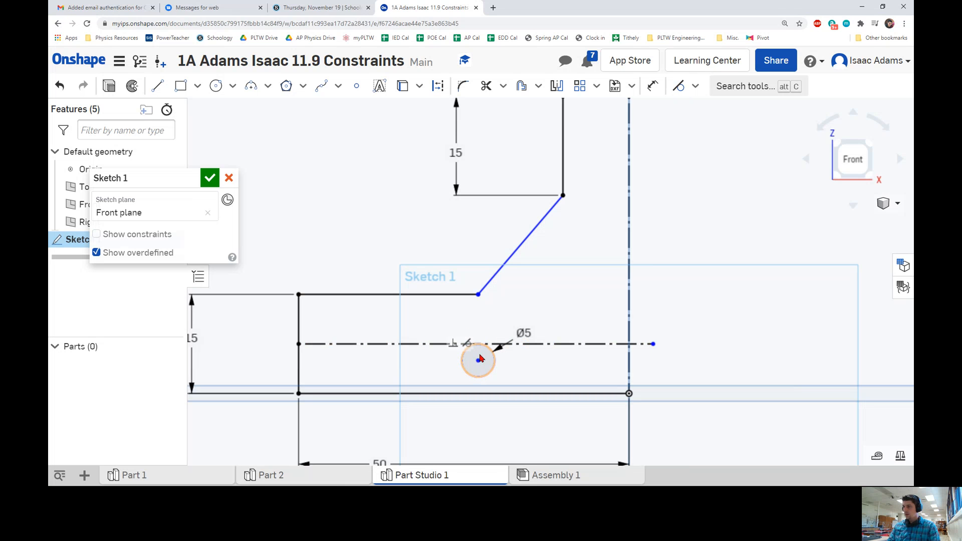
left_click_drag(490, 286, 479, 326)
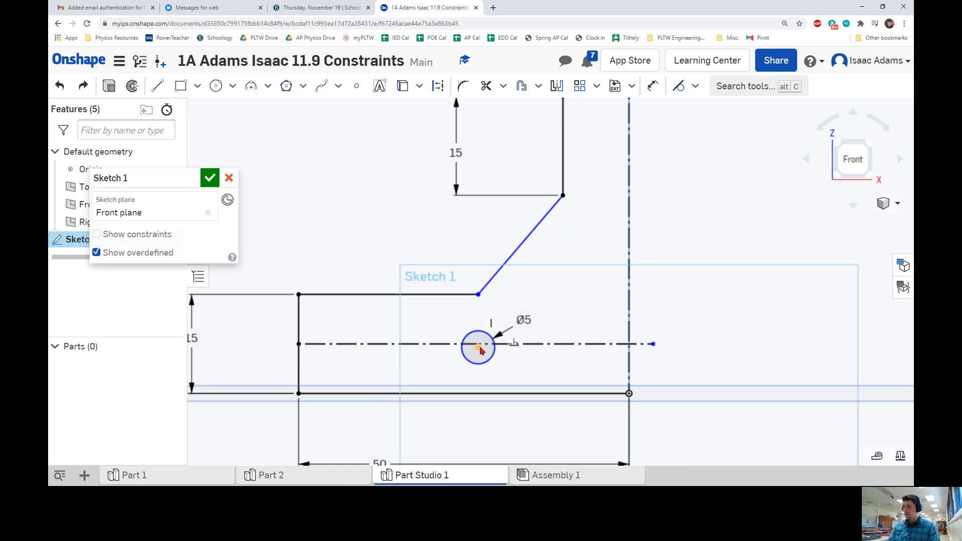
key("ctrl+z")
- Move the circle above the horizontal construction line and constrain it tangent to that line
left_click_drag(494, 322, 481, 321)
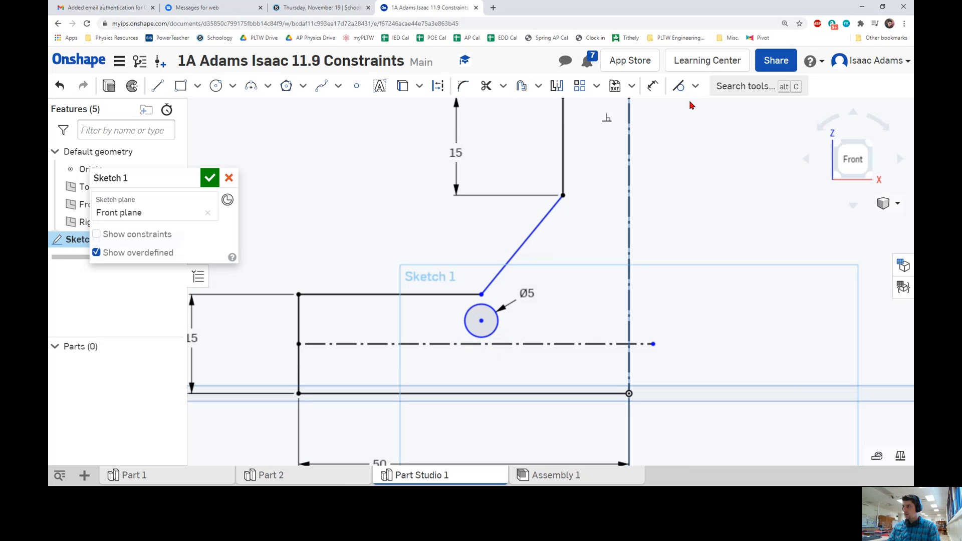
left_click(679, 86)
left_click(498, 336)
left_click(499, 345)
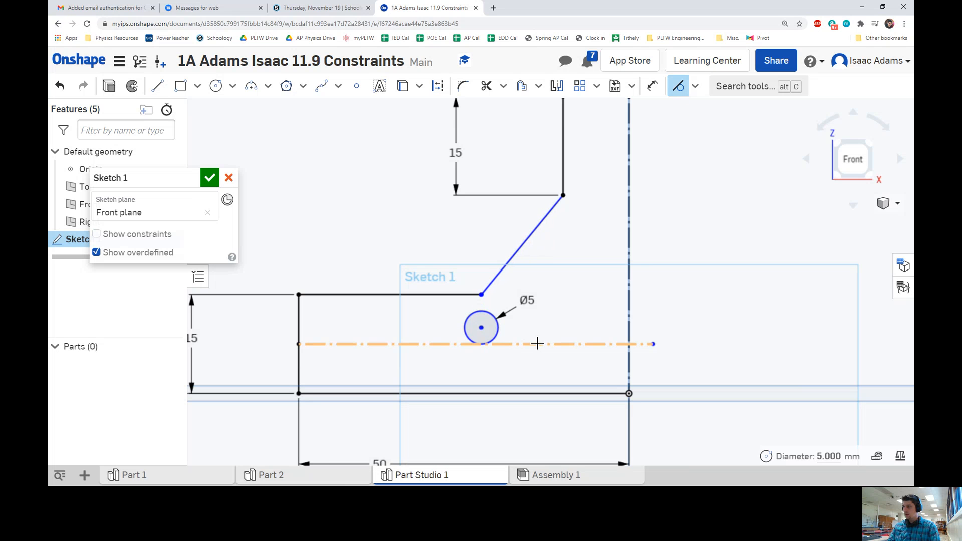
scroll(562, 311, "down", 4)
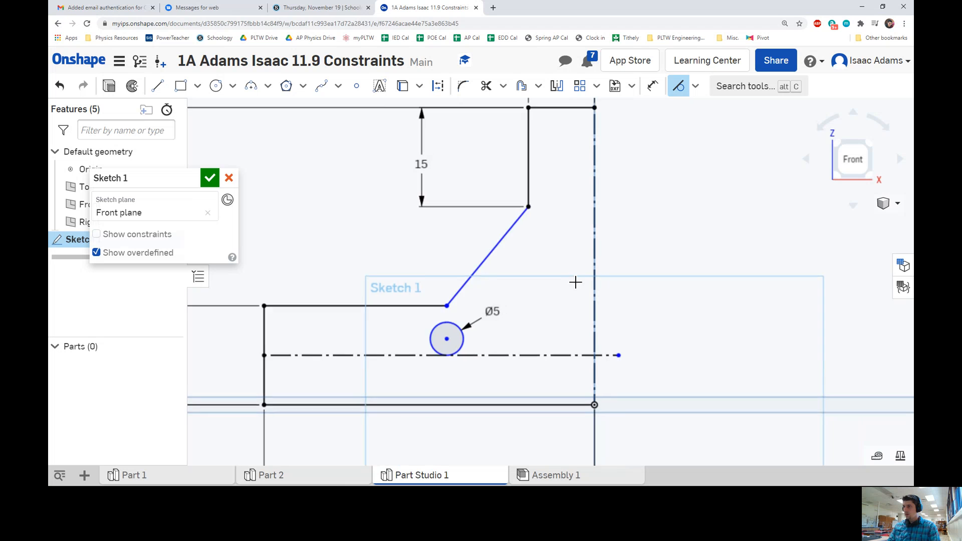
middle_click_drag(576, 275, 550, 289)
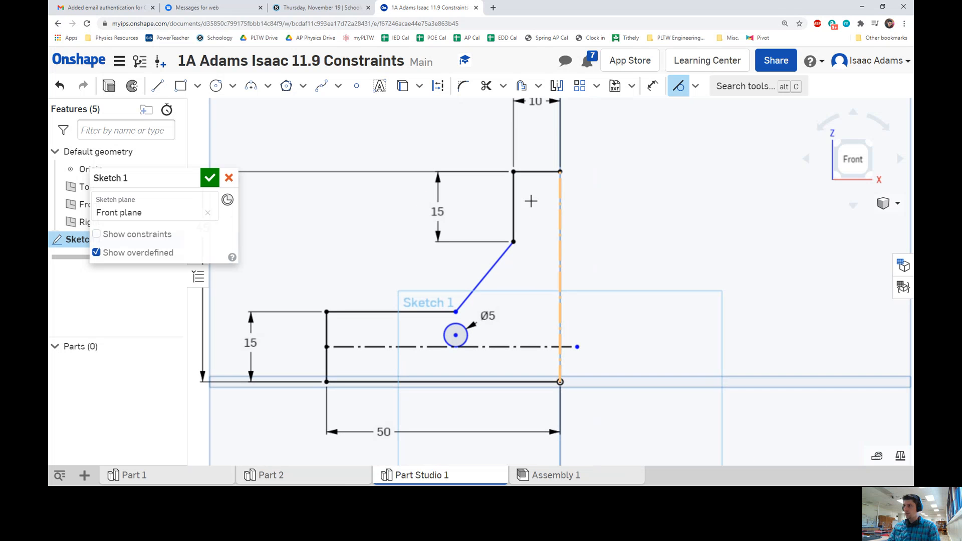
left_click(679, 86)
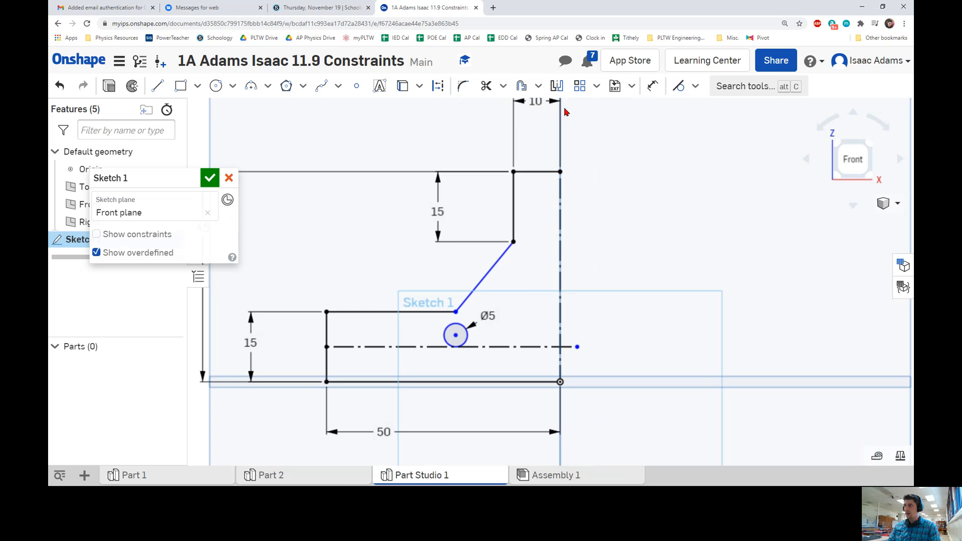
- Mirror the half-profile's six solid edges and the circle about the vertical construction line
scroll(551, 158, "down", 2)
scroll(576, 168, "up", 2)
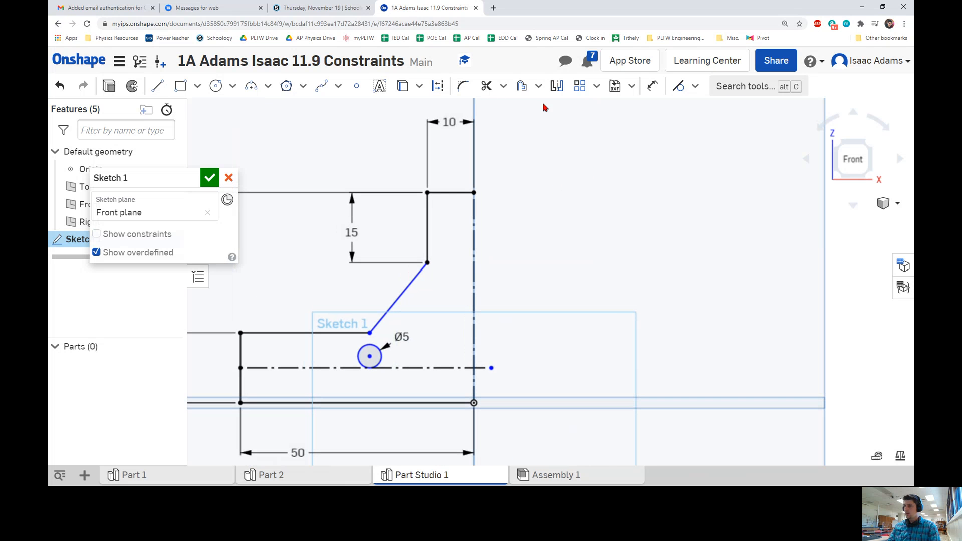
left_click(554, 89)
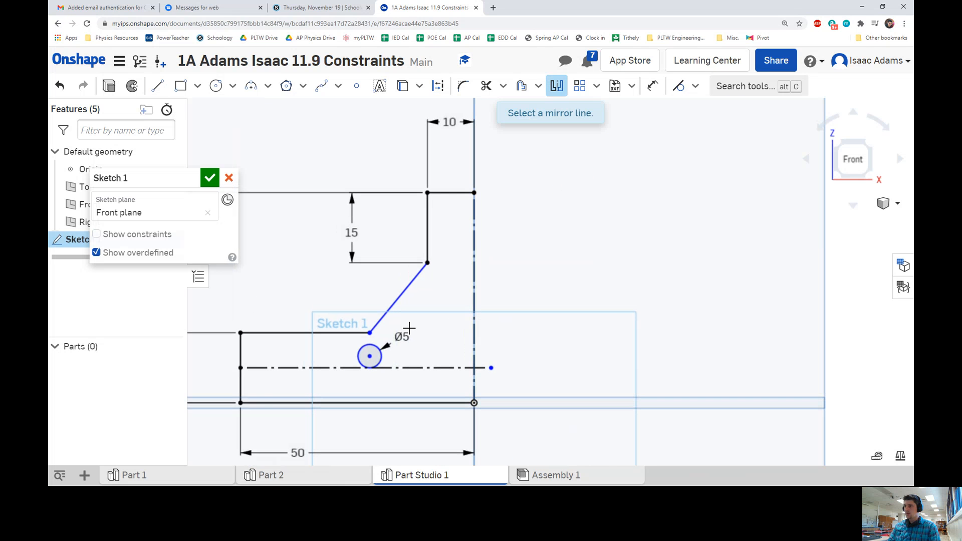
left_click(477, 306)
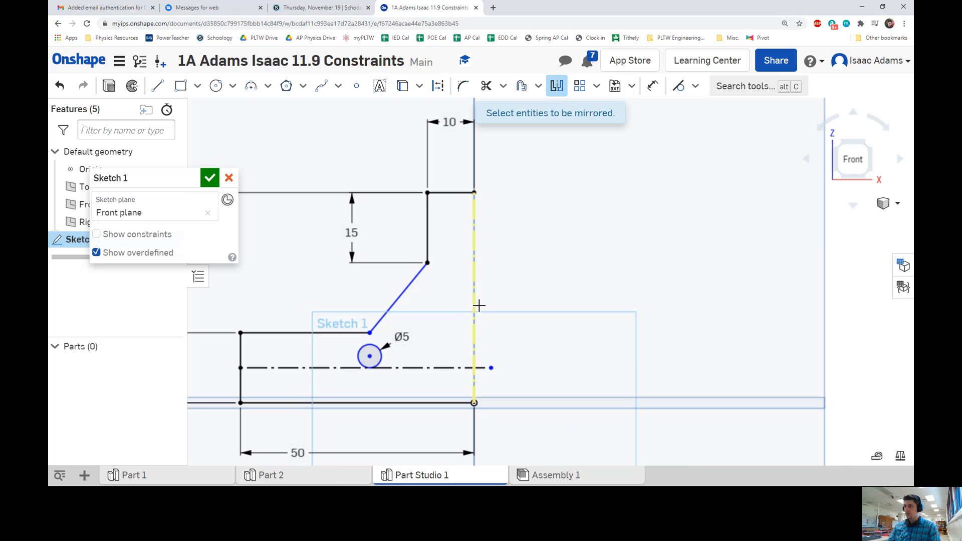
left_click(460, 199)
left_click(430, 250)
left_click(419, 285)
left_click(365, 339)
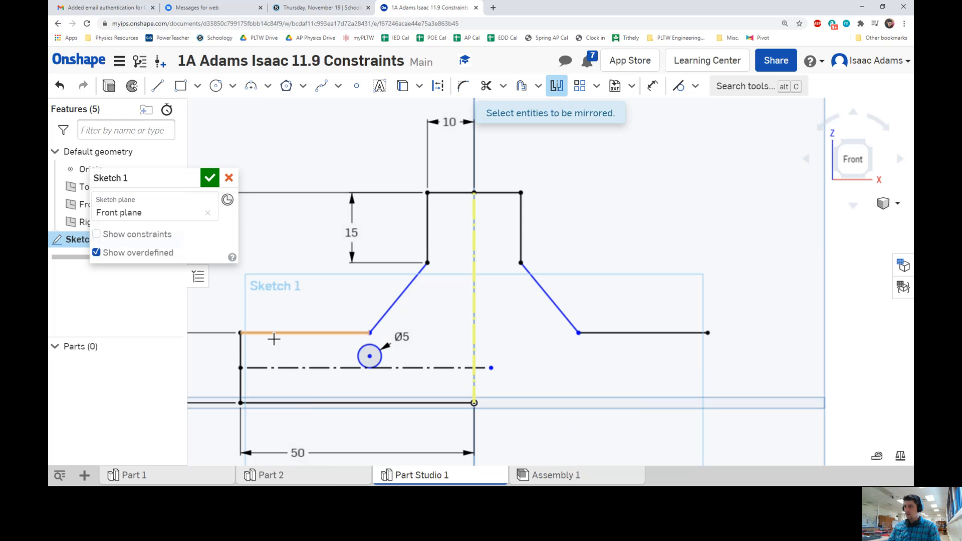
left_click(244, 354)
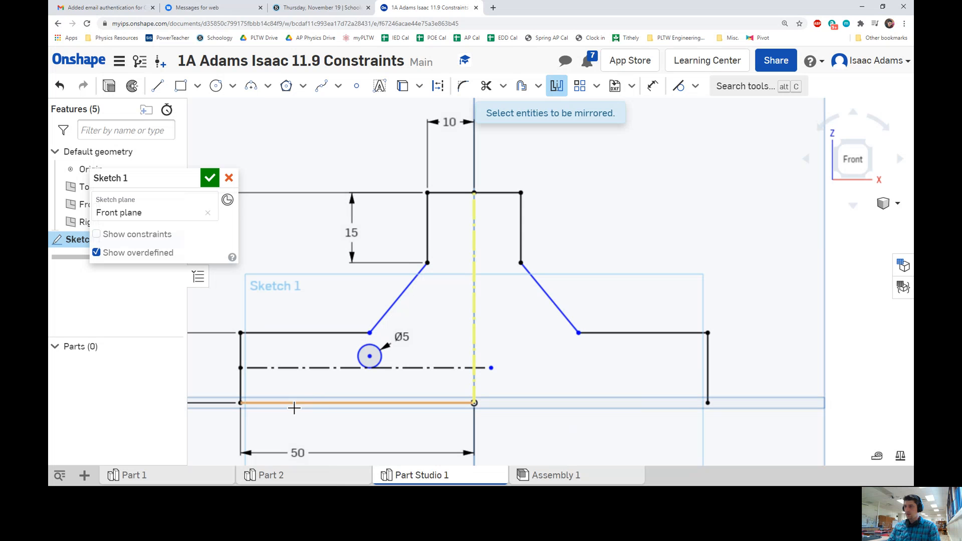
left_click(377, 398)
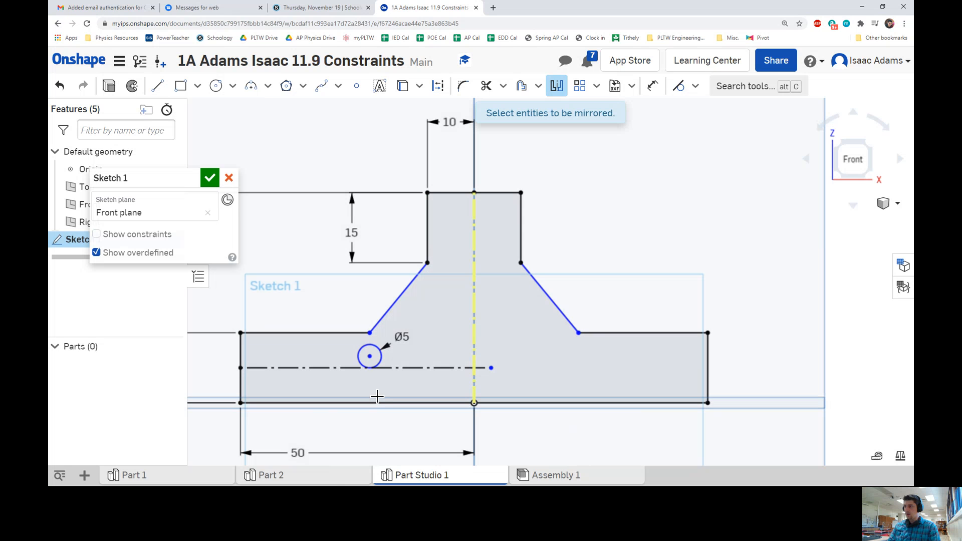
left_click(382, 361)
left_click(564, 94)
- Constrain the two slanted edges perpendicular to each other
scroll(587, 244, "up", 3)
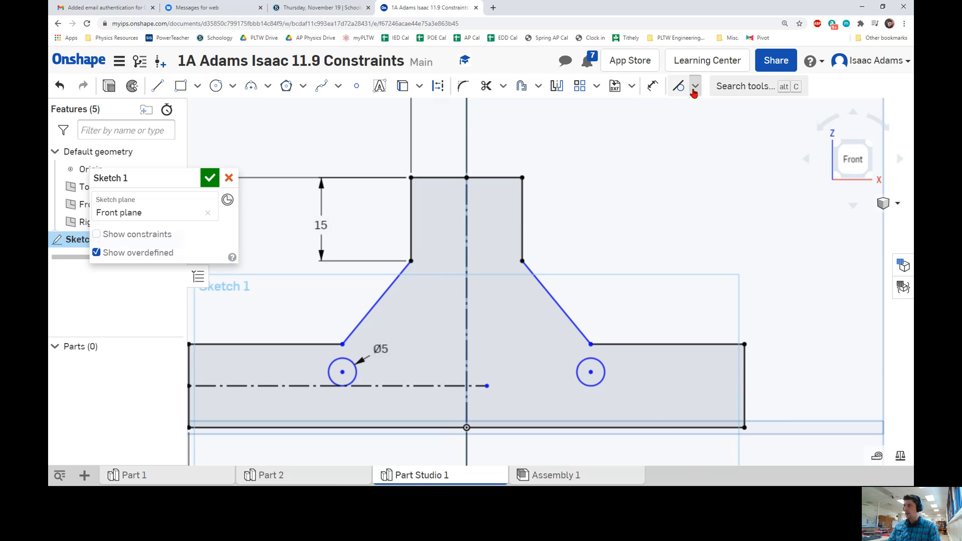
left_click(696, 86)
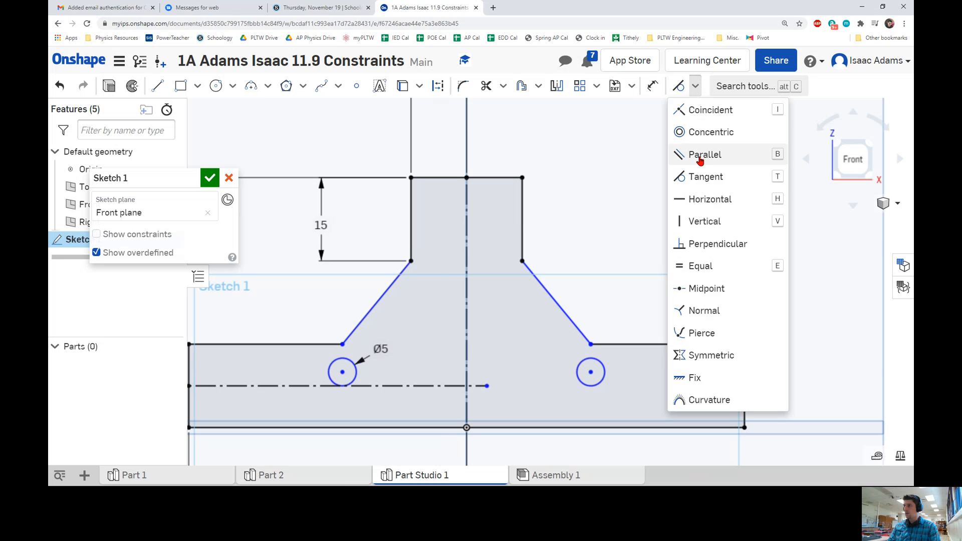
left_click(704, 243)
left_click(570, 317)
left_click(373, 313)
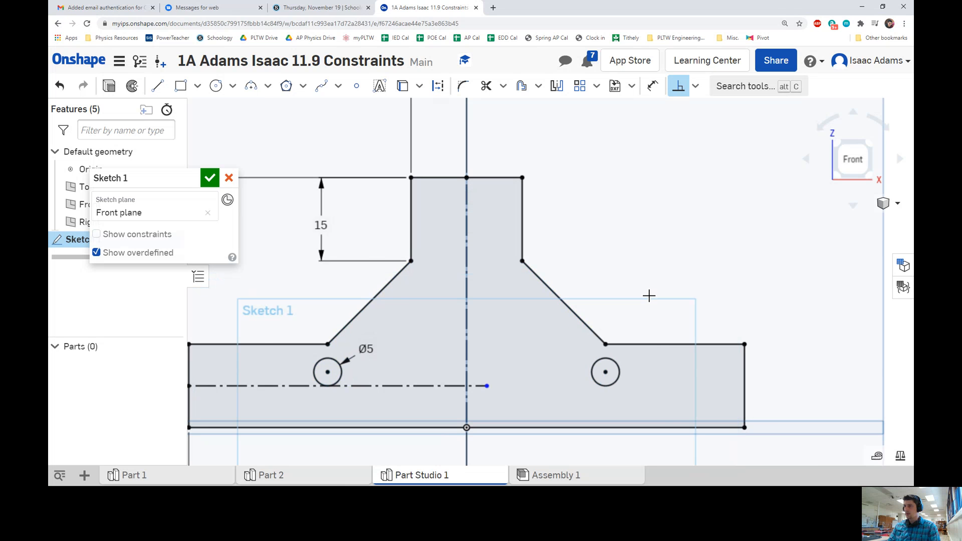
scroll(664, 275, "down", 3)
middle_click_drag(624, 255, 628, 245)
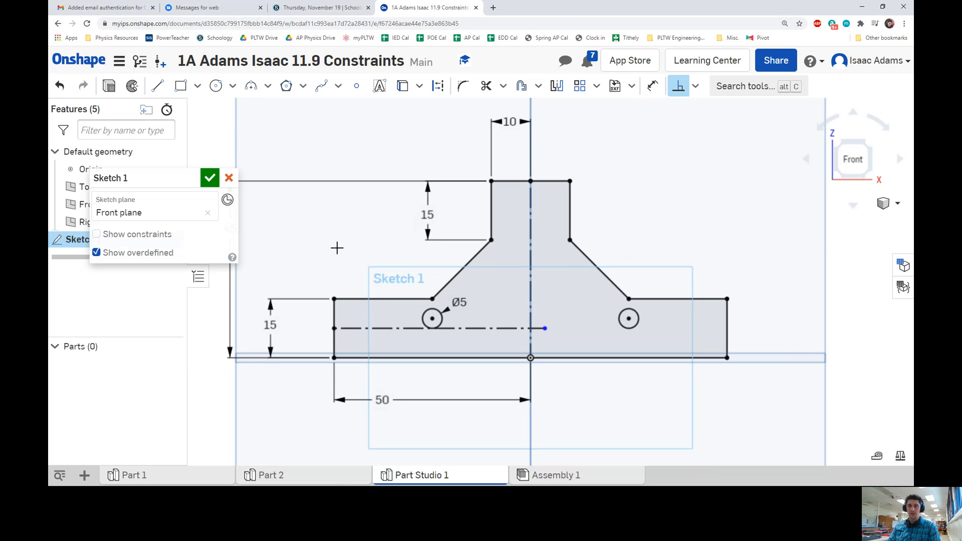